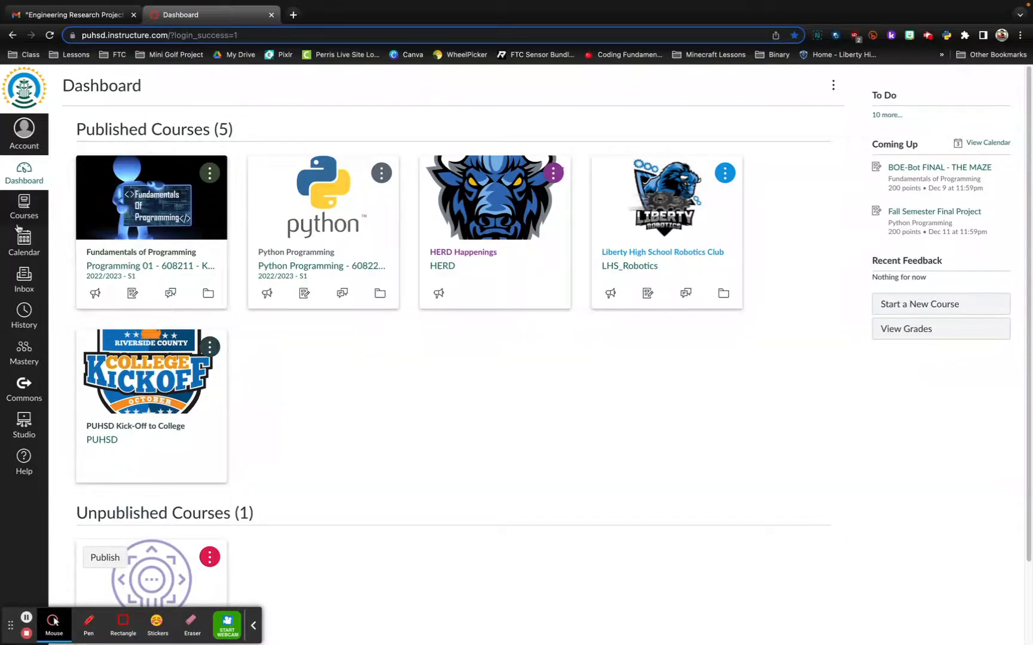
Open the existing nine-page ePortfolio from the account's list of ePortfolios.
click(27, 138)
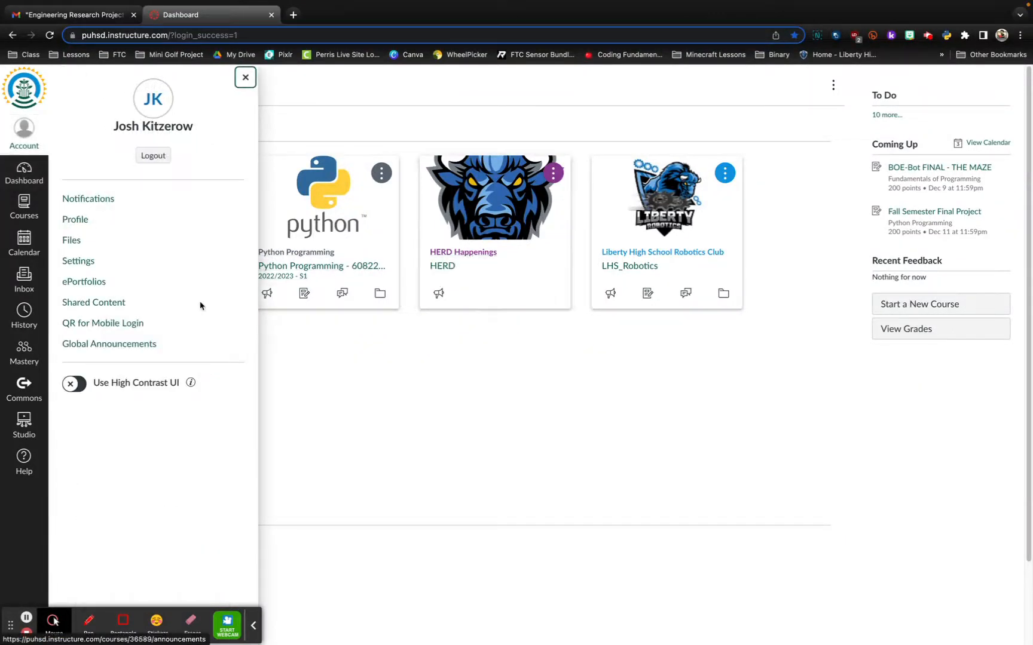
click(87, 287)
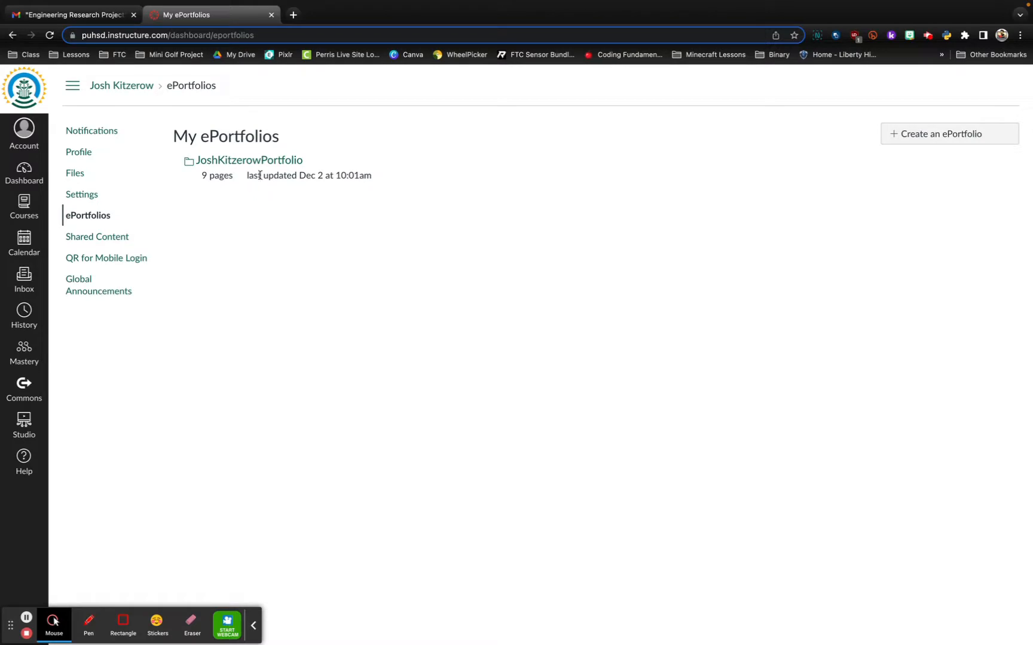
click(234, 162)
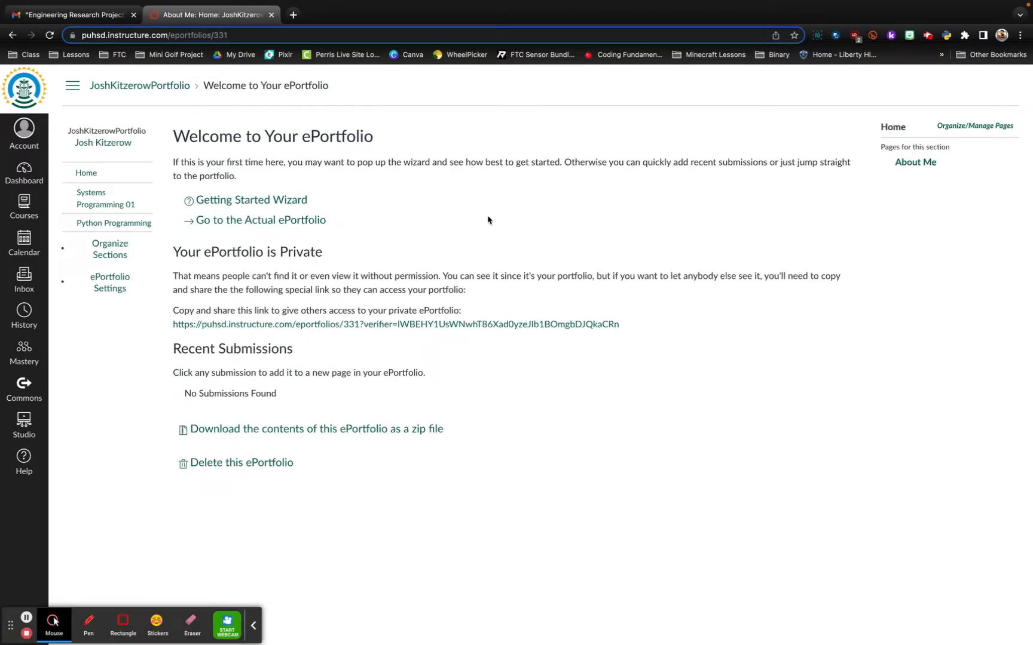
Review the portfolio's privacy notice and the link for giving others access to the private ePortfolio.
drag(177, 252, 350, 253)
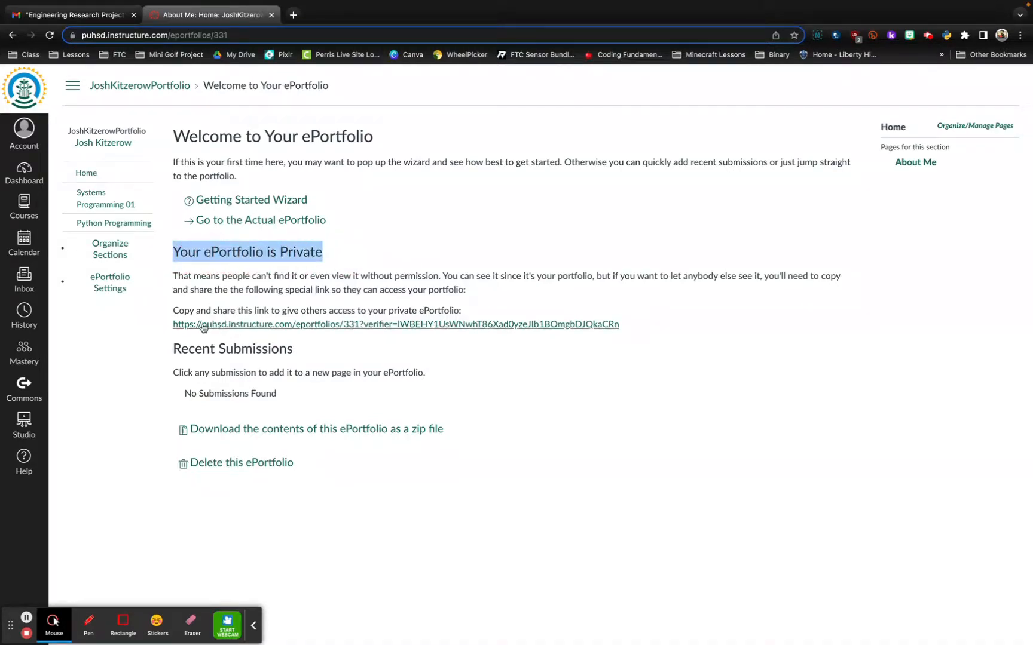
drag(171, 311, 671, 325)
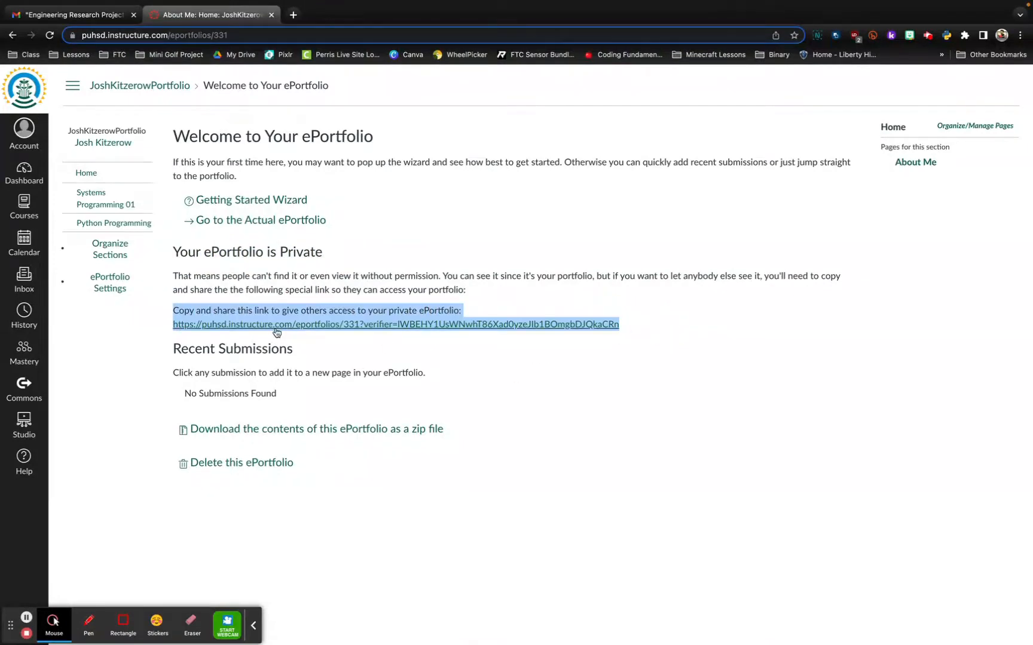
click(424, 208)
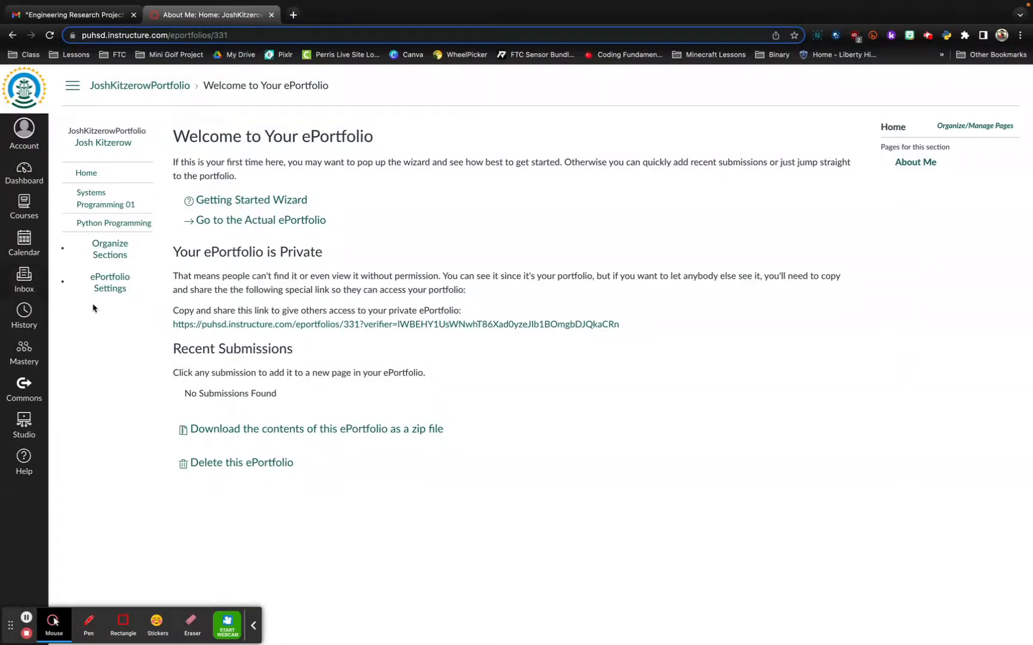
Add a section named New Class to the ePortfolio and finish organizing the sections.
click(106, 253)
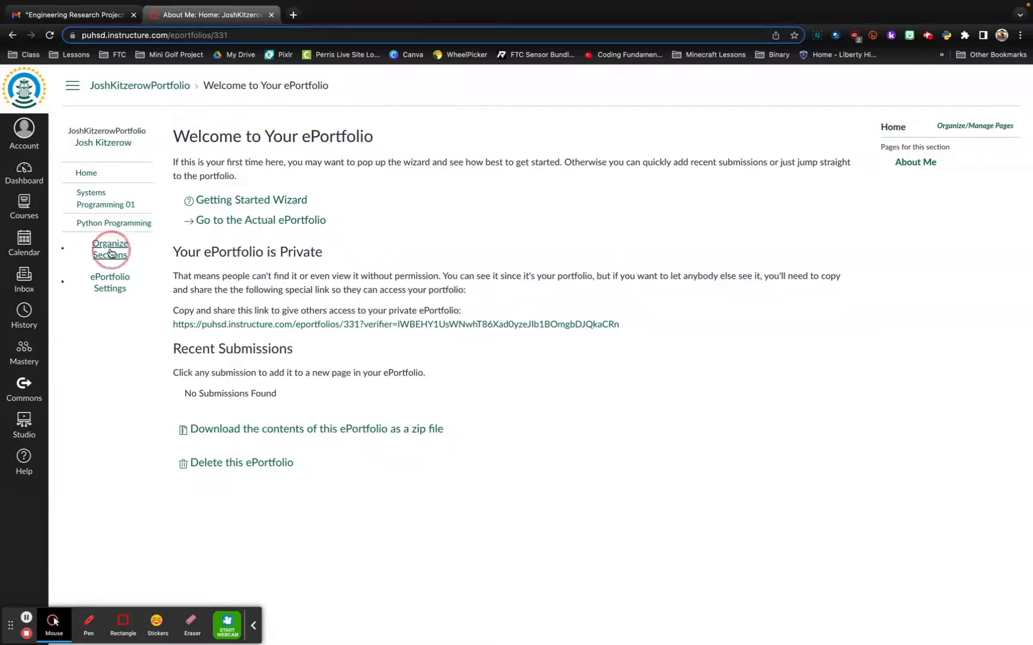
click(90, 270)
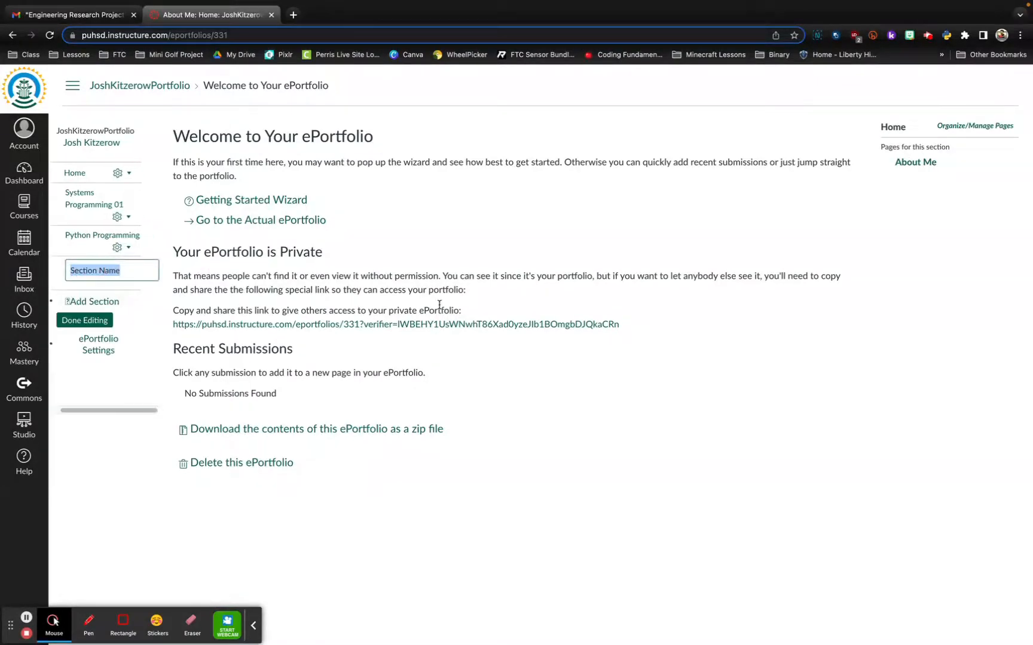
text(New Cla)
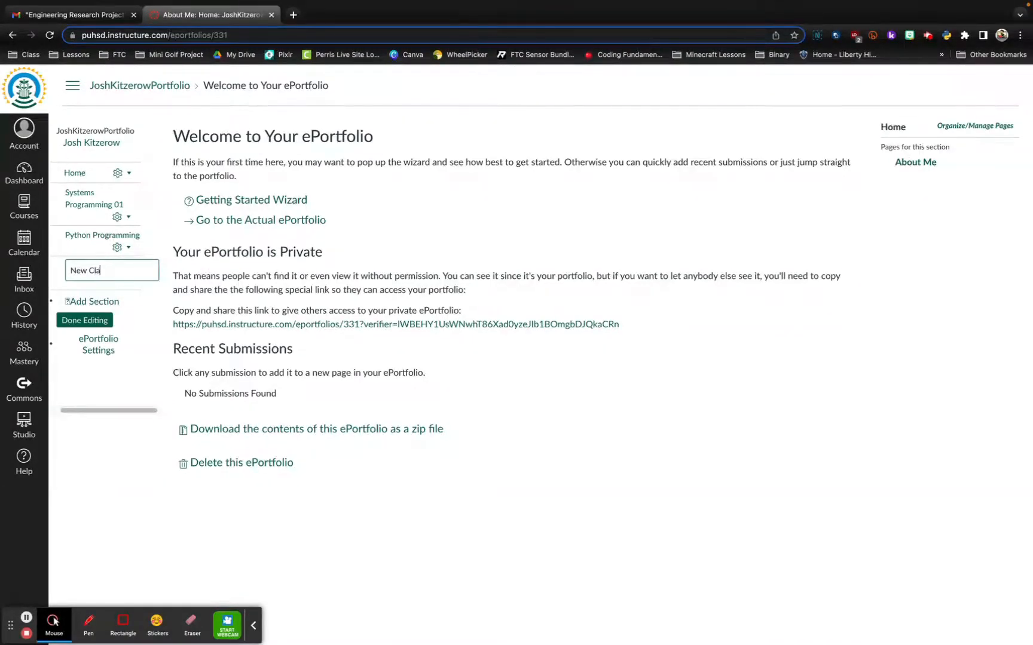
text(ss)
key(Return)
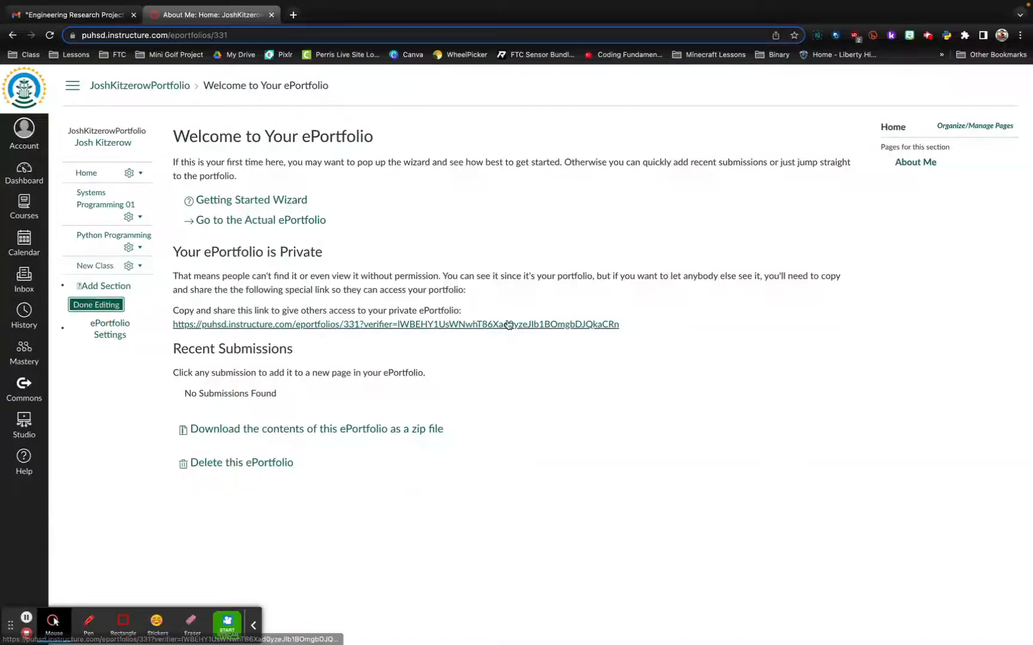
click(103, 306)
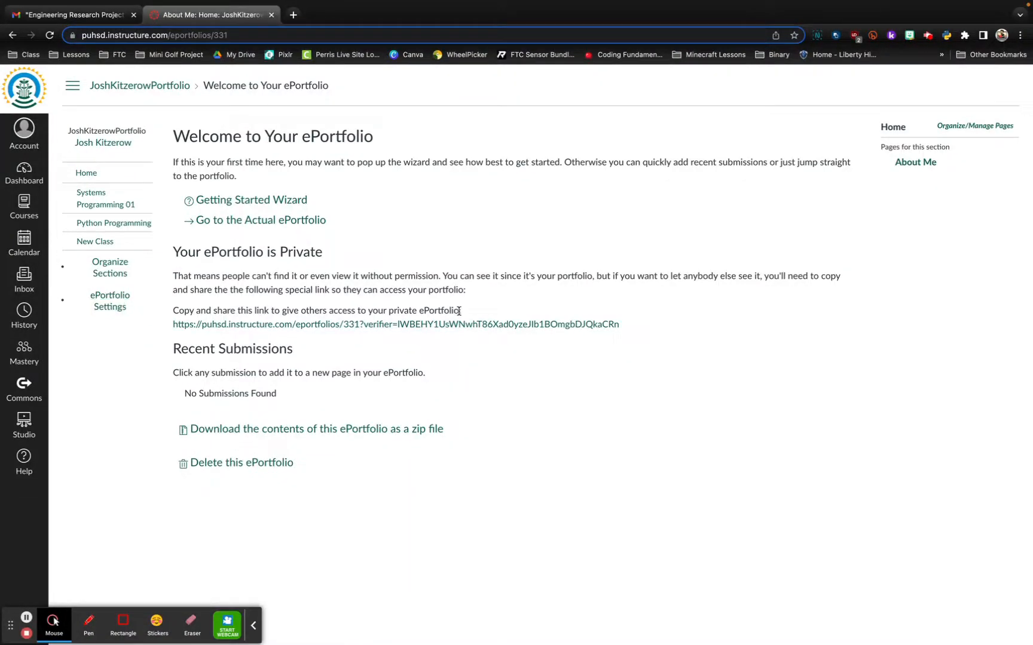
Open the New Class section and look at the options for managing its pages.
click(80, 242)
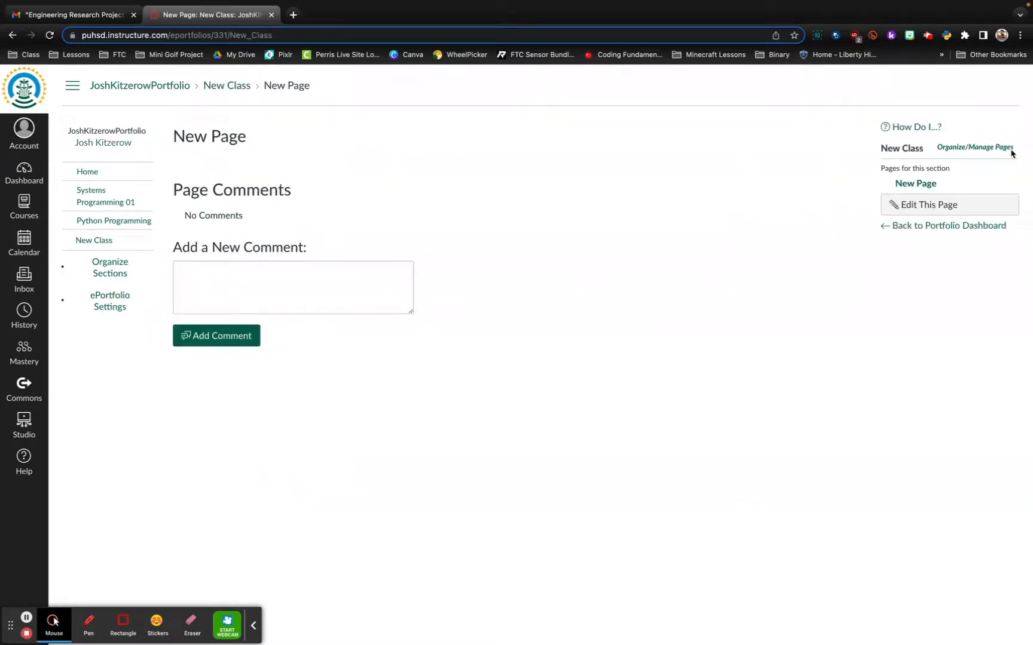
click(974, 148)
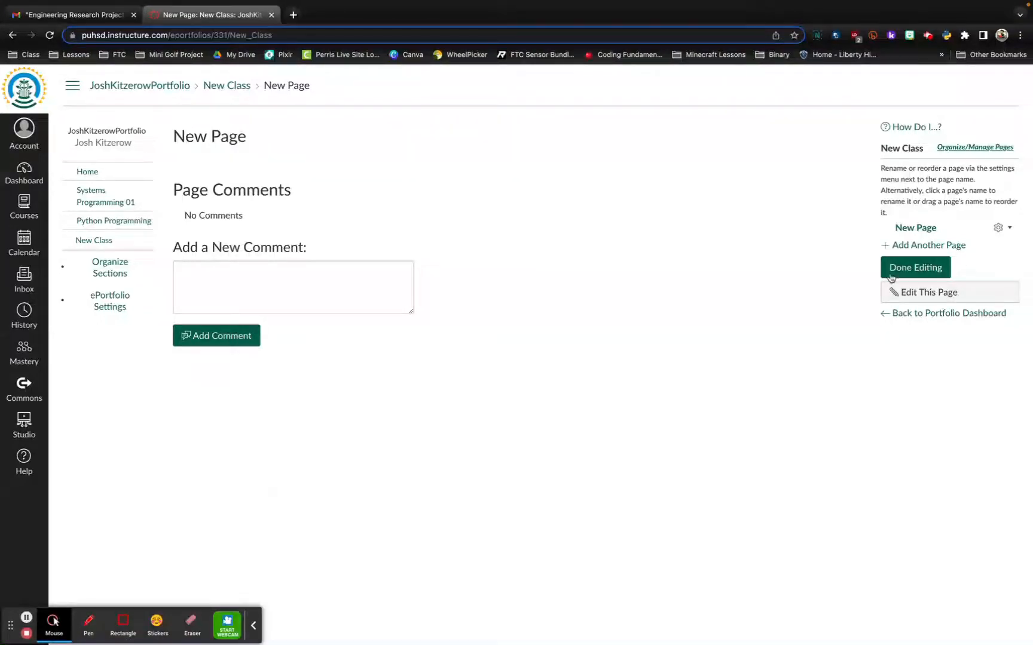
click(919, 269)
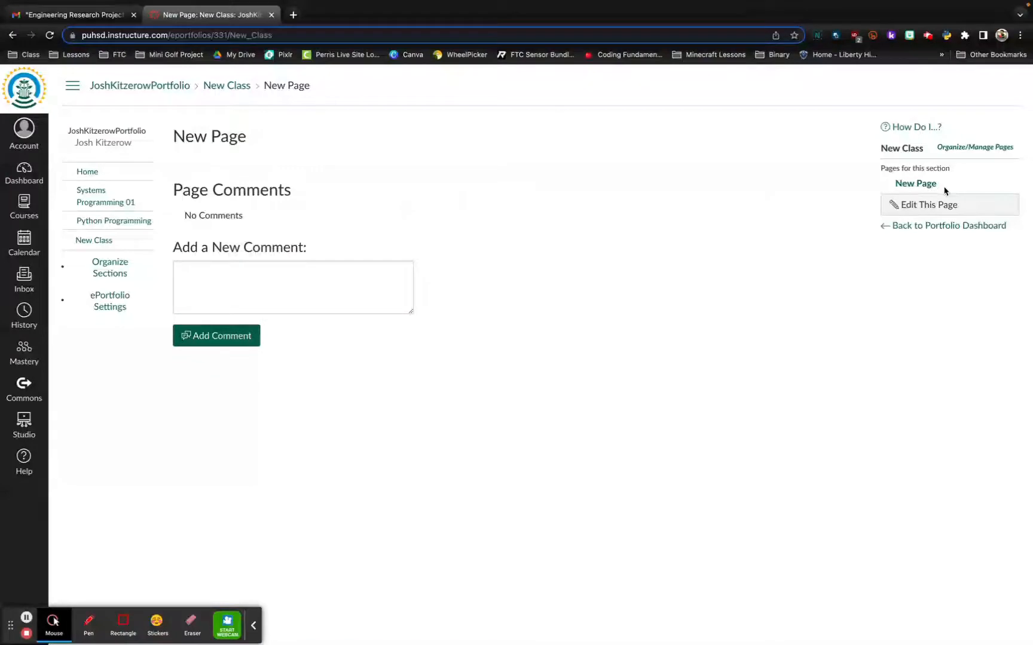
Examine the embedded scavenger hunt document on the Research Project page of the Python Programming section.
click(95, 221)
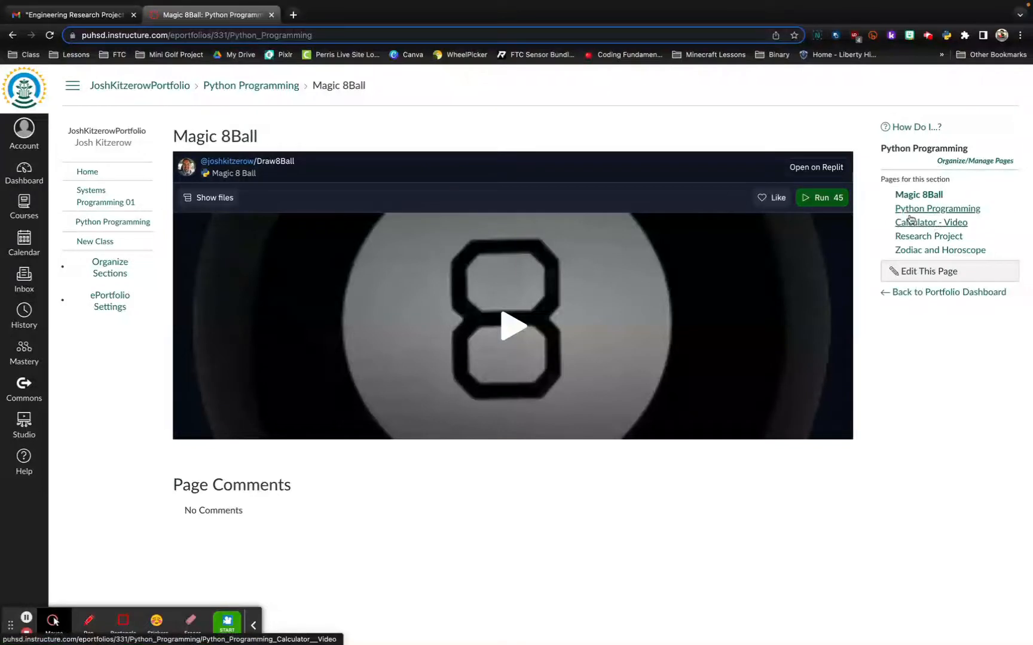
click(926, 236)
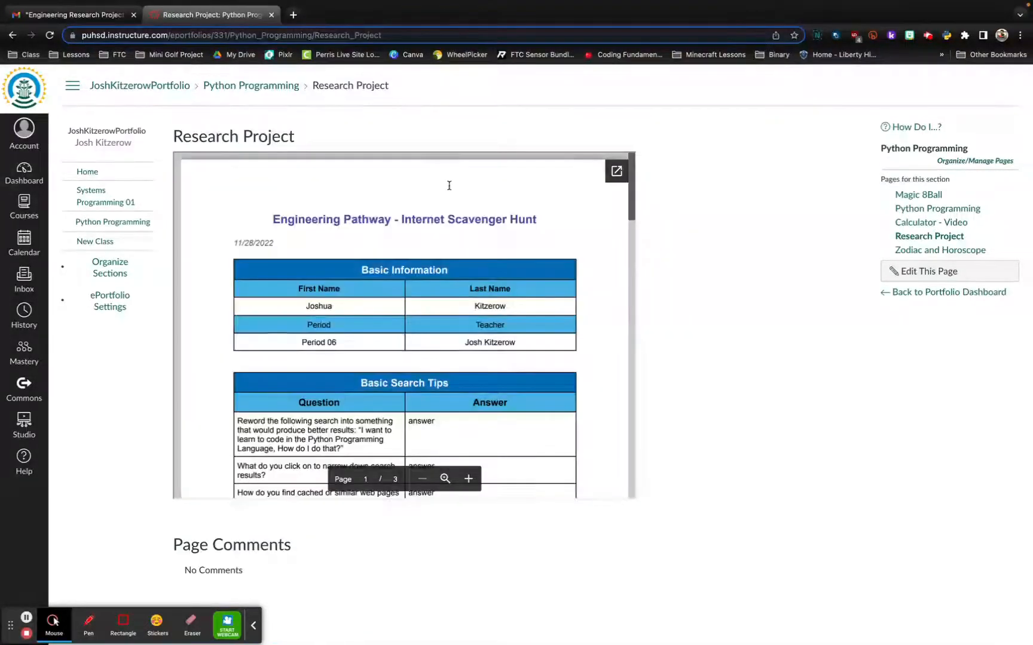
scroll(486, 286, down, 12)
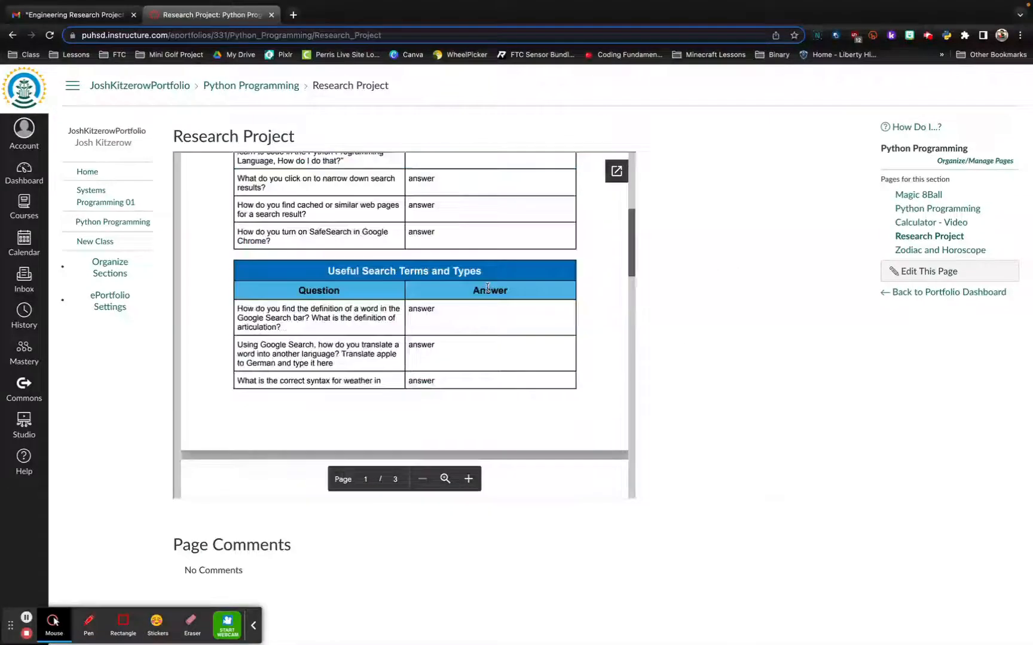
scroll(489, 284, up, 10)
scroll(488, 284, up, 3)
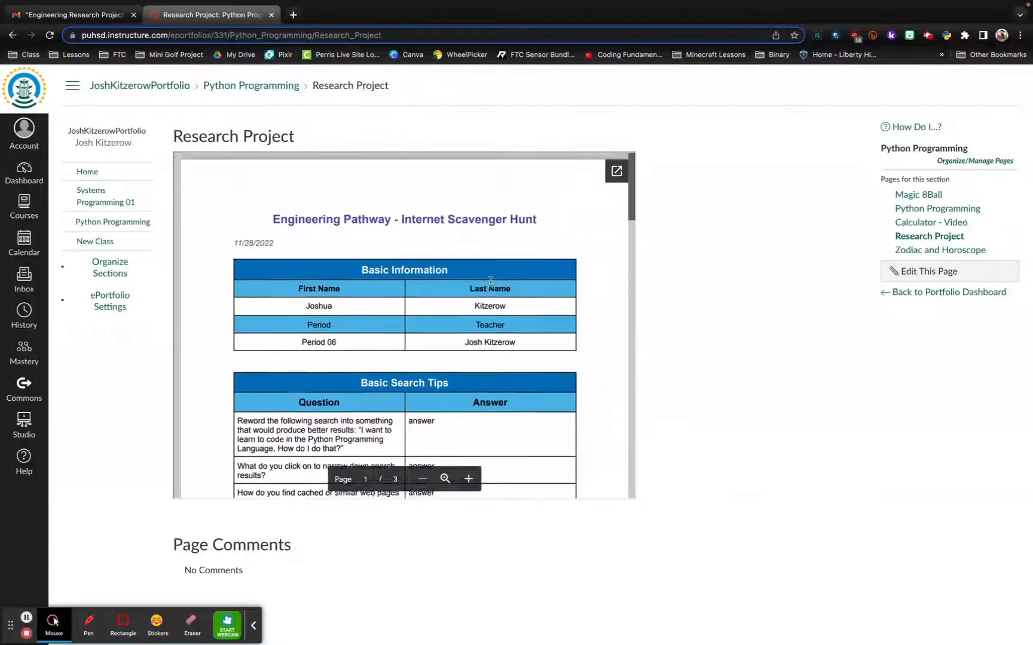
scroll(490, 275, down, 10)
scroll(490, 275, up, 8)
scroll(538, 275, up, 3)
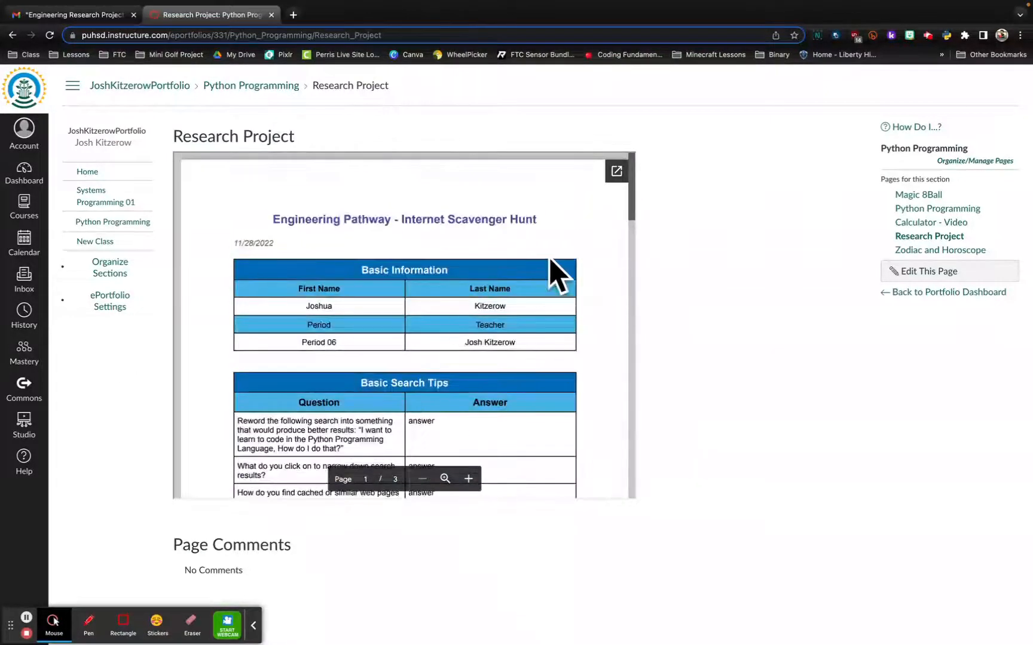
scroll(484, 316, down, 12)
scroll(507, 302, up, 12)
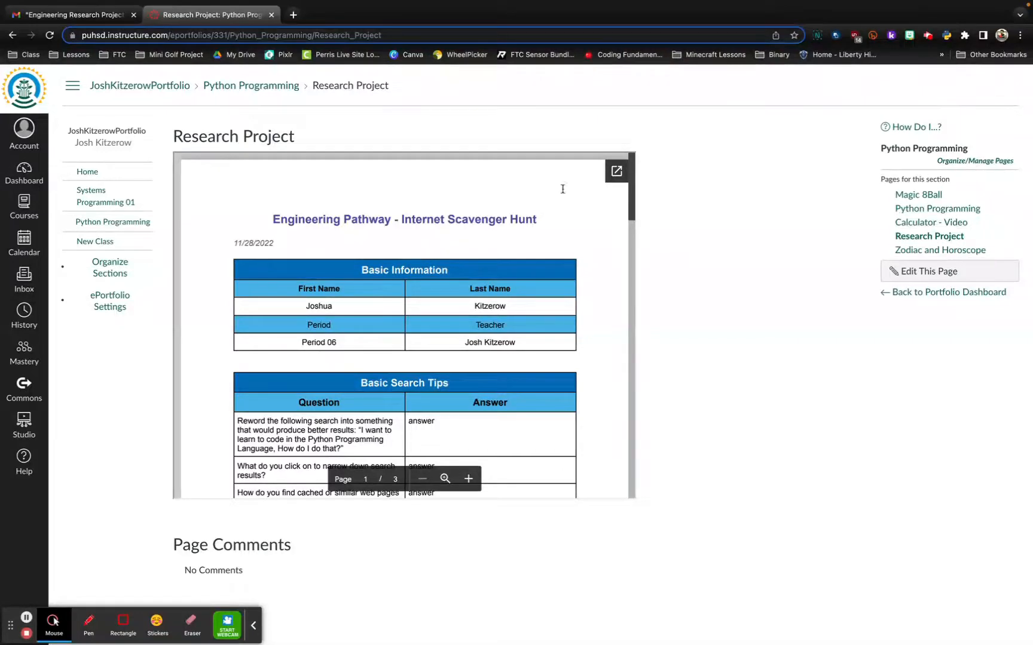
Rename the New Class section's page to Research Project with comments disallowed, save it, and reopen it for editing.
click(90, 242)
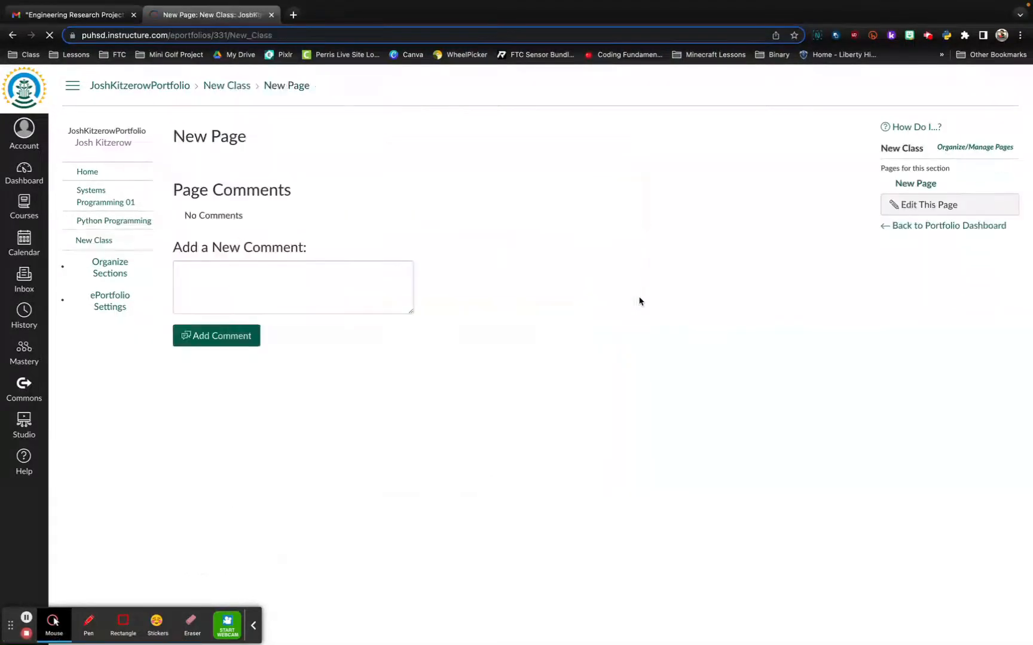
click(922, 207)
click(276, 162)
drag(287, 160, 203, 162)
text(rch Project)
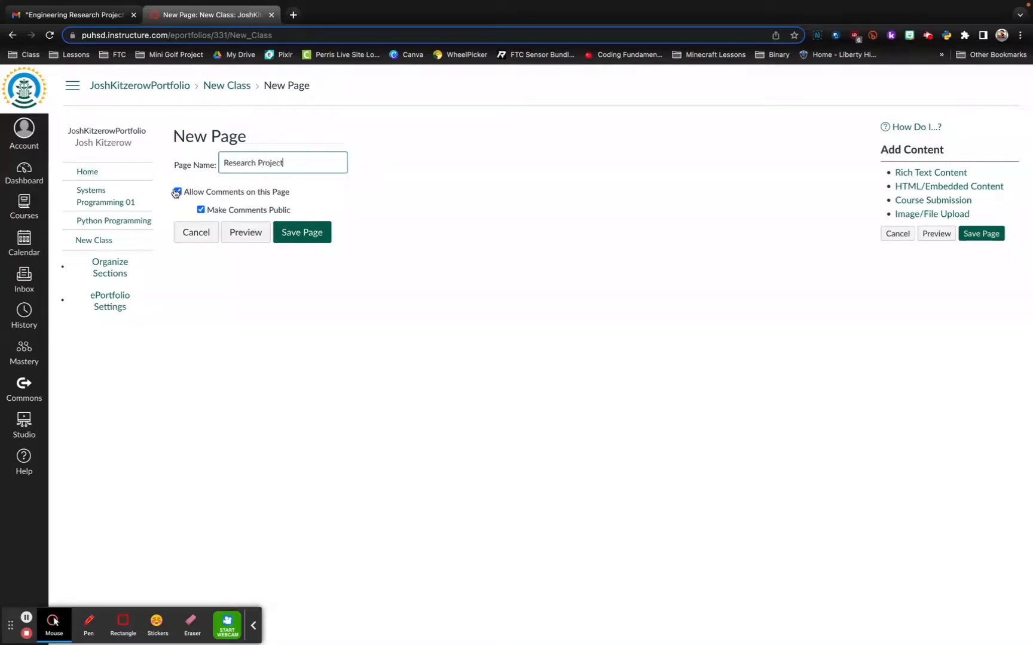
click(177, 191)
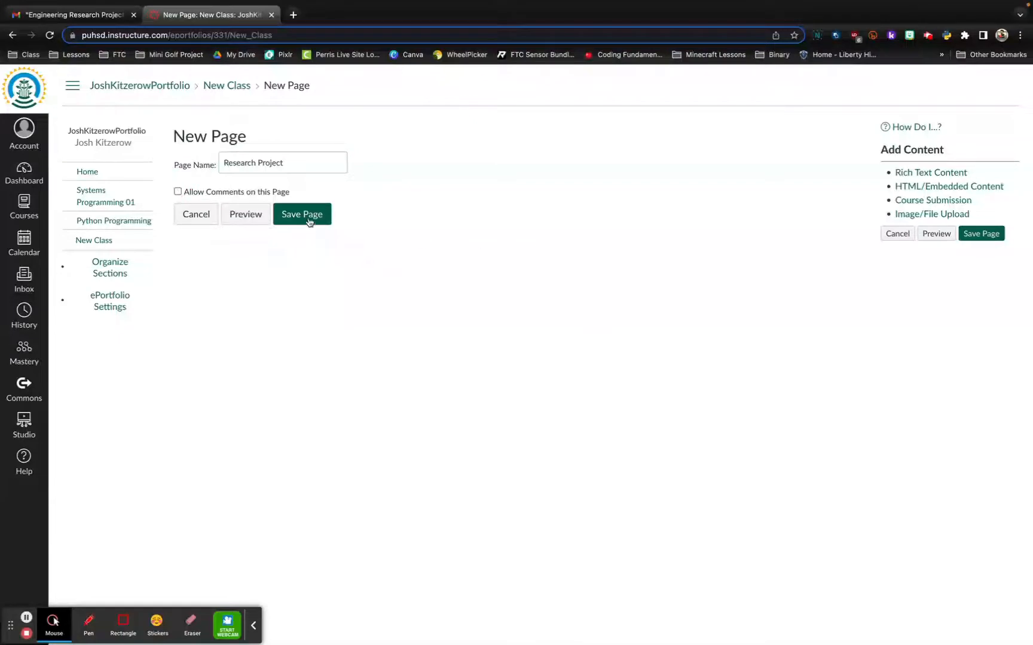
click(302, 216)
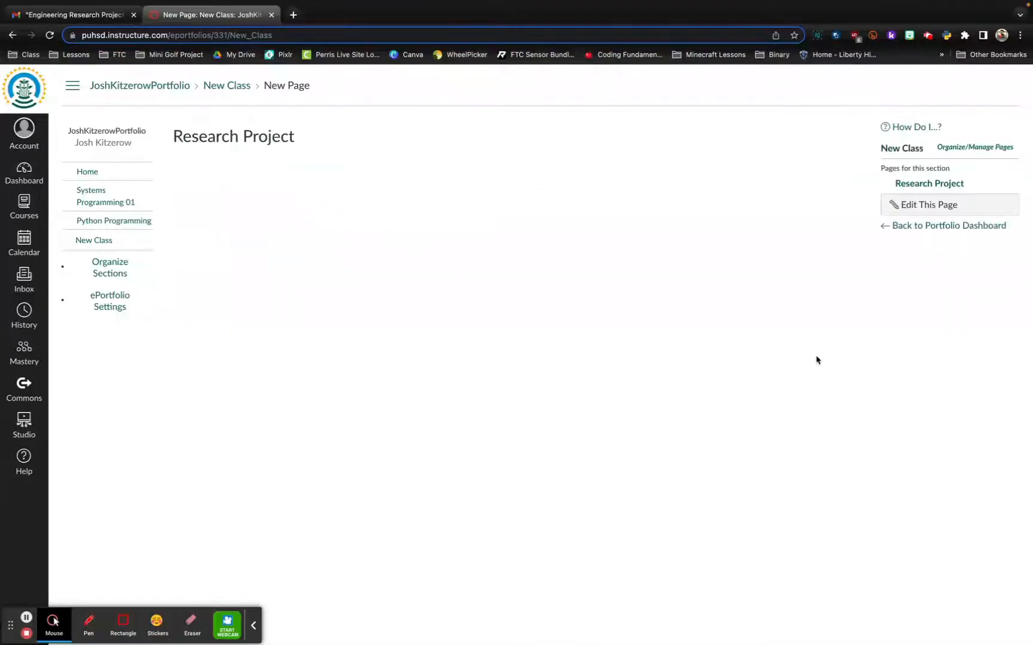
click(921, 204)
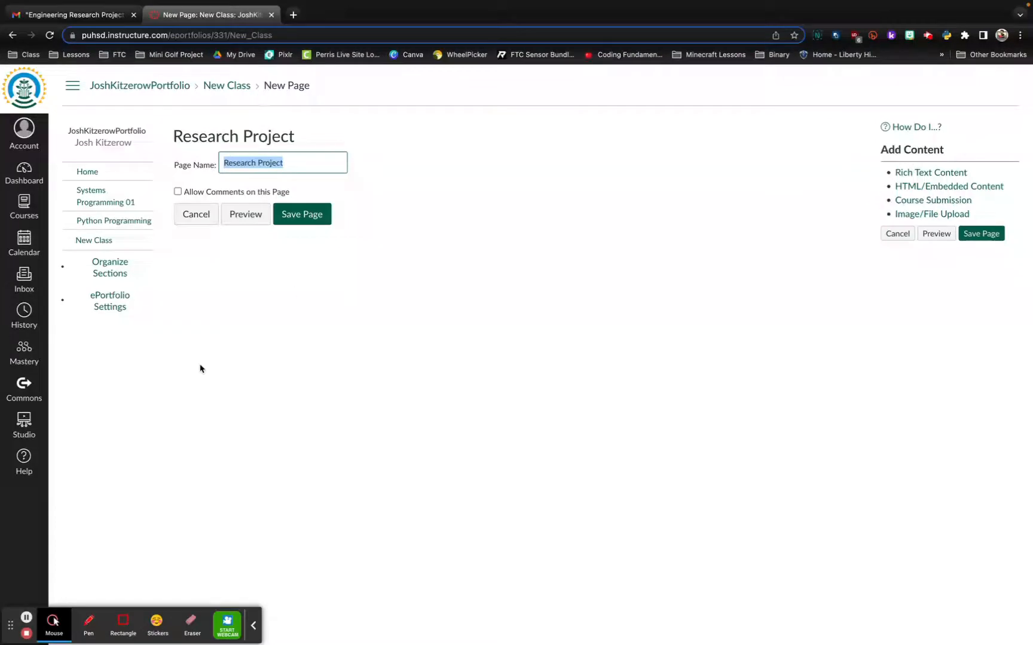
click(923, 173)
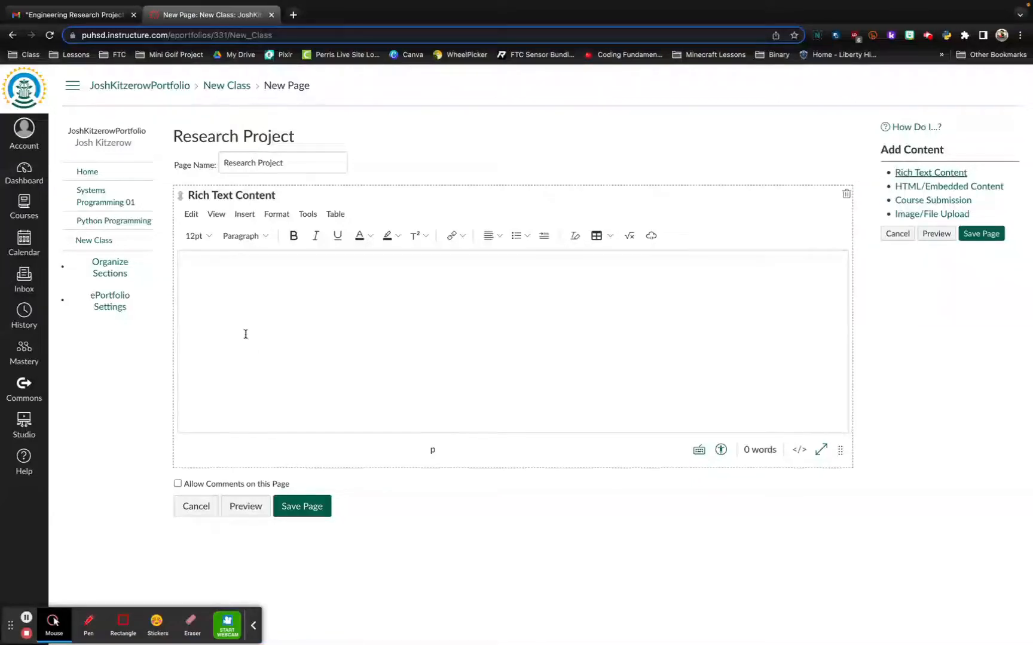
click(847, 194)
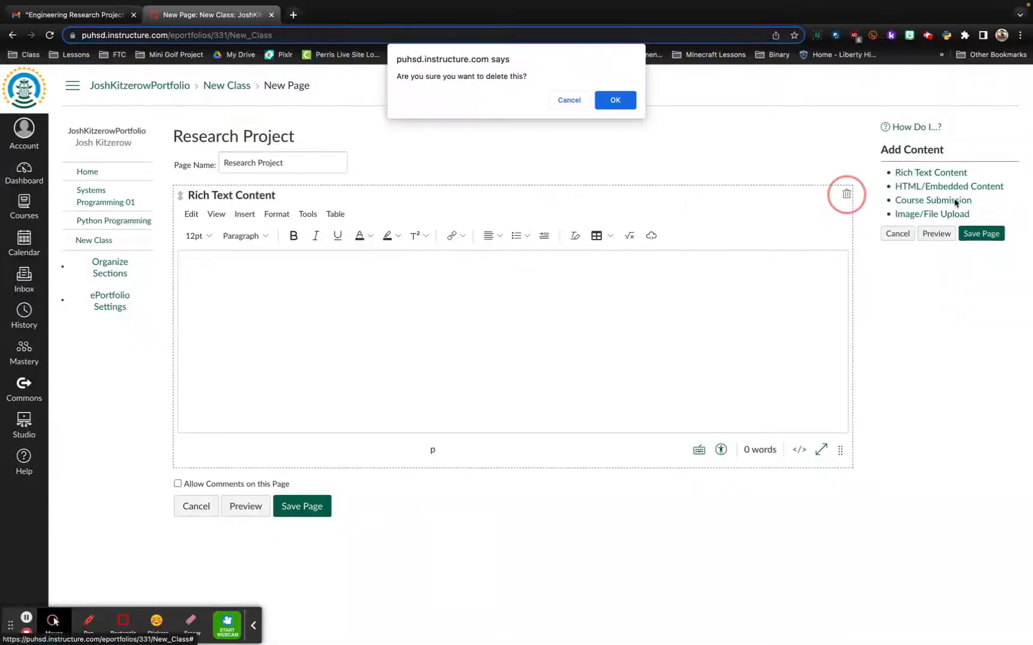
key(Return)
Add an HTML/Embedded Content block to the Research Project page.
click(925, 187)
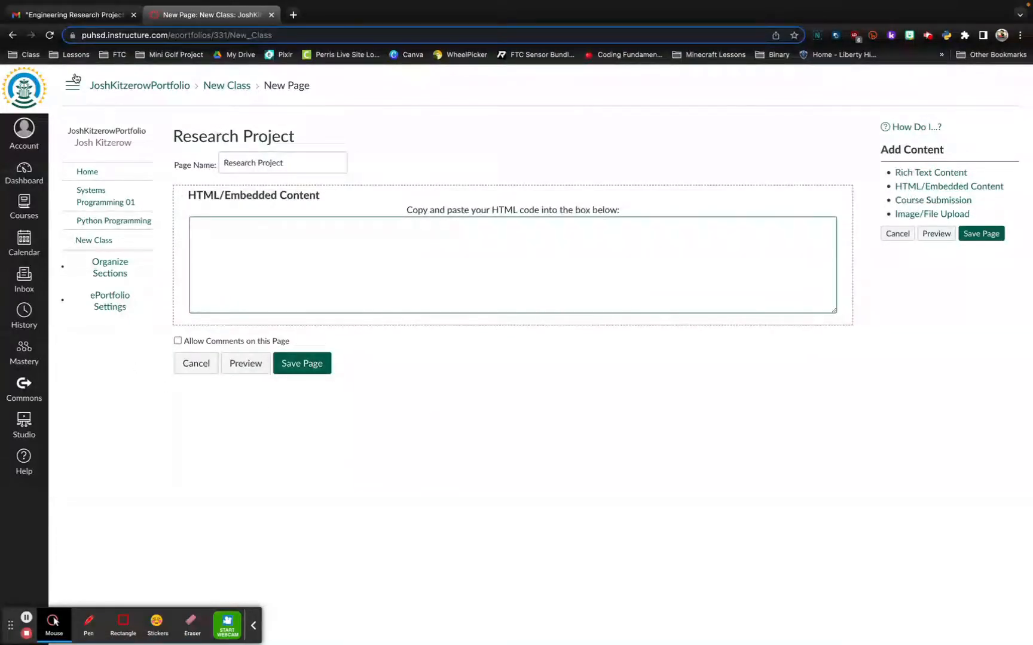
In Gmail, open the Internet Scavenger Hunt (3) PDF attachment under the Engineering Research Project label and add it to Google Drive.
click(75, 14)
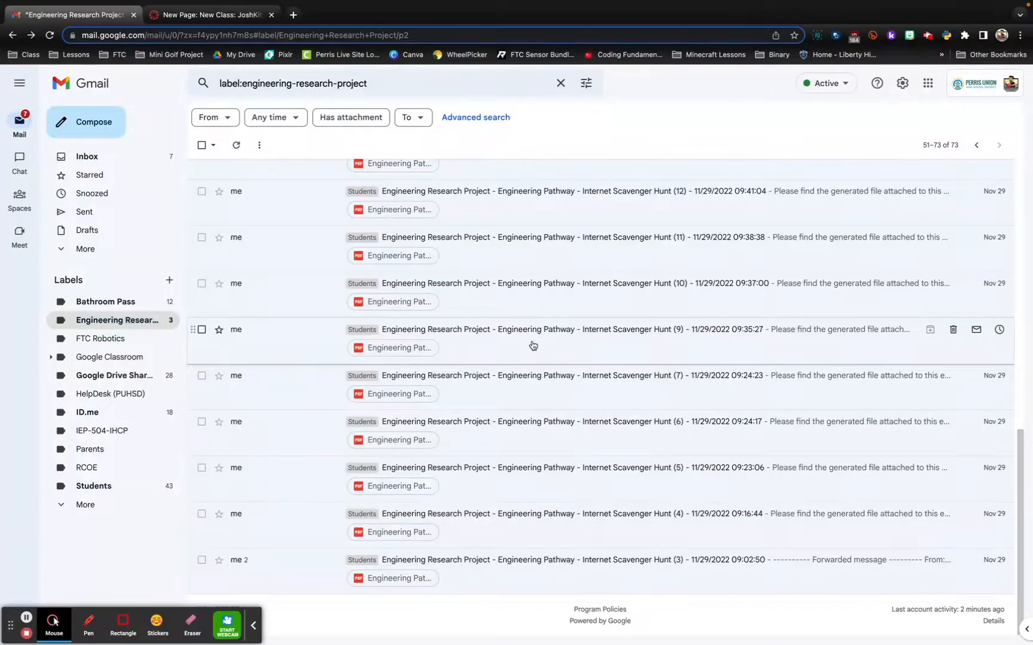
scroll(535, 345, up, 10)
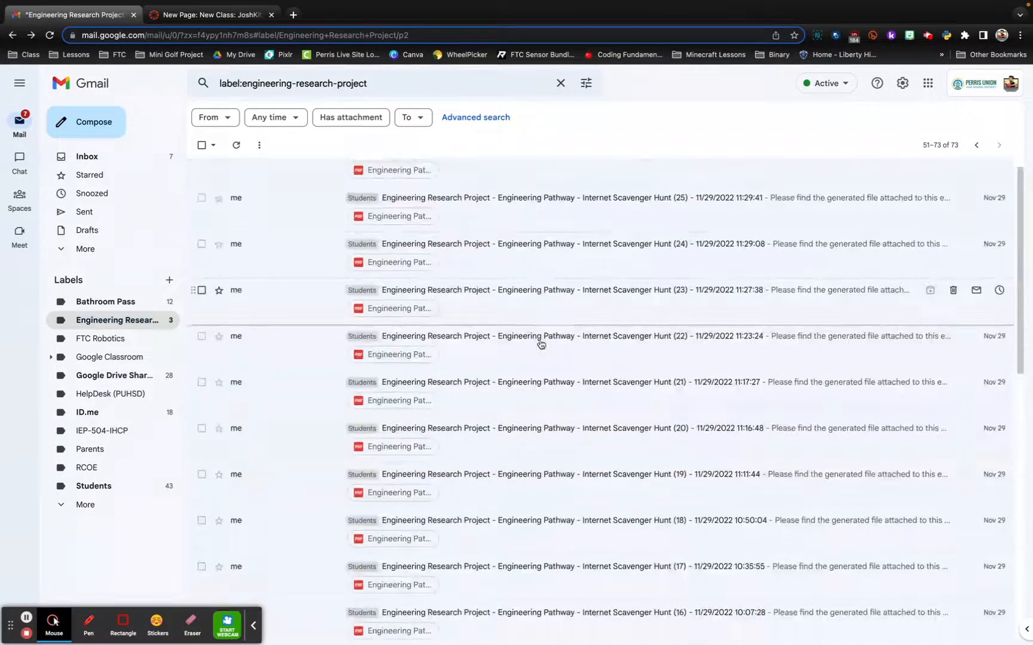
scroll(541, 344, down, 10)
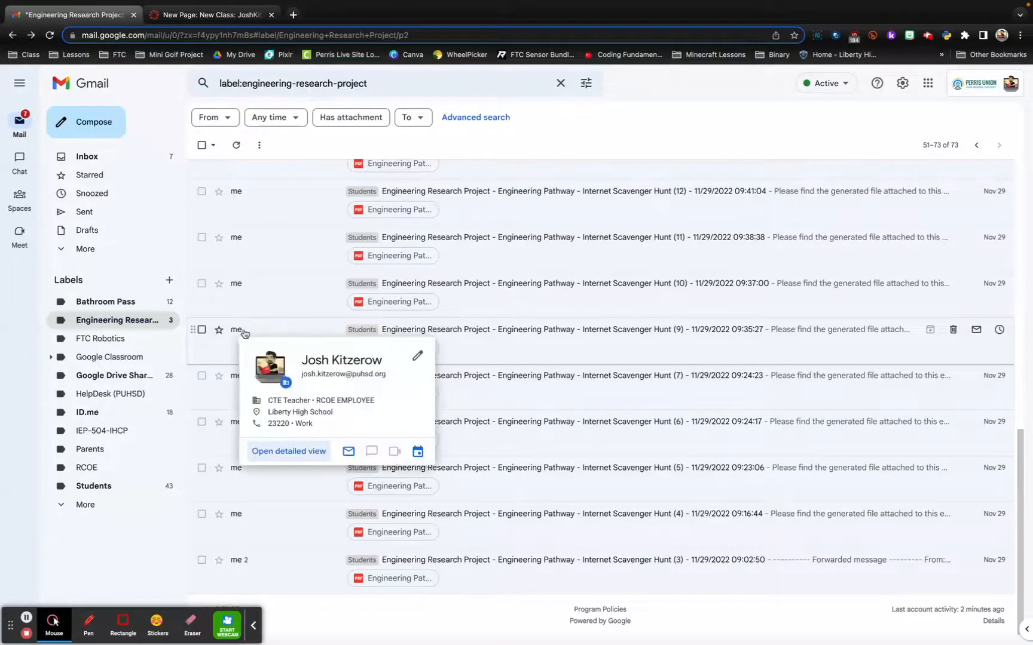
mouse_move(238, 333)
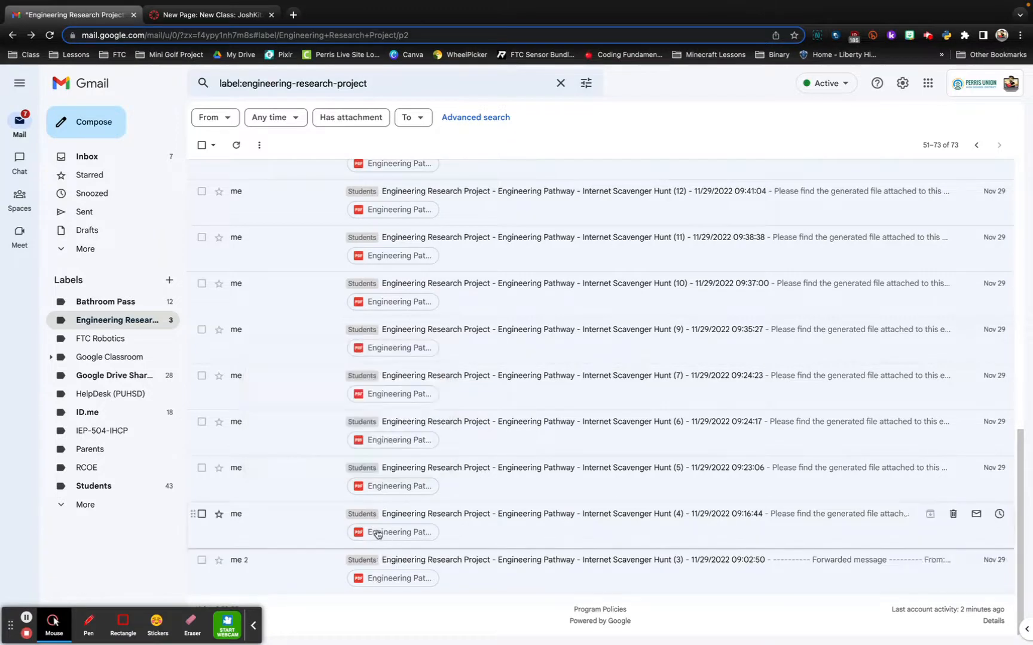
click(384, 580)
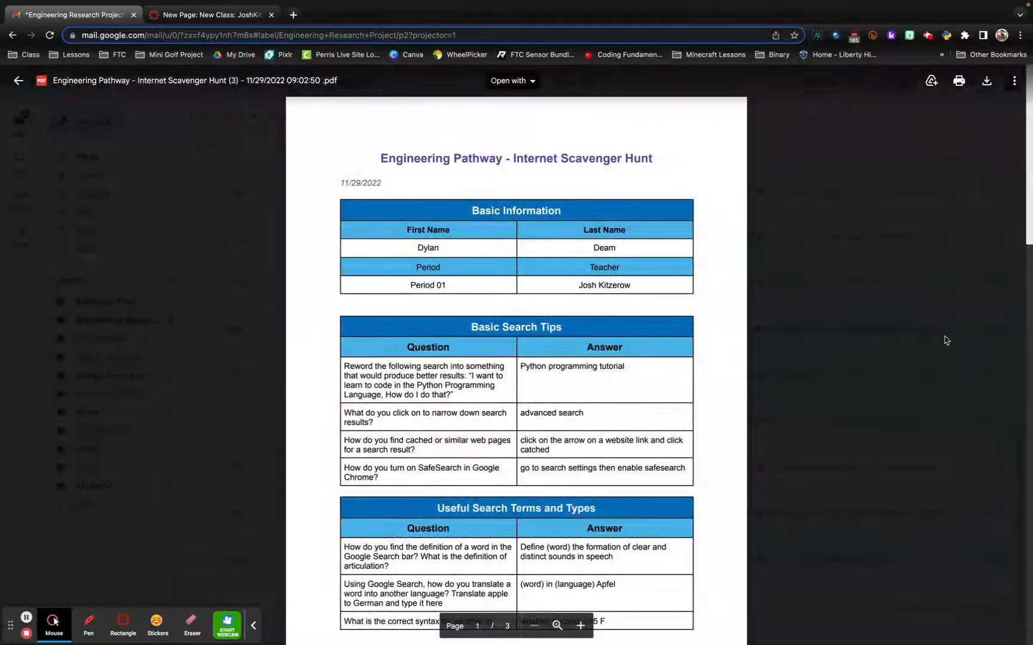
click(935, 83)
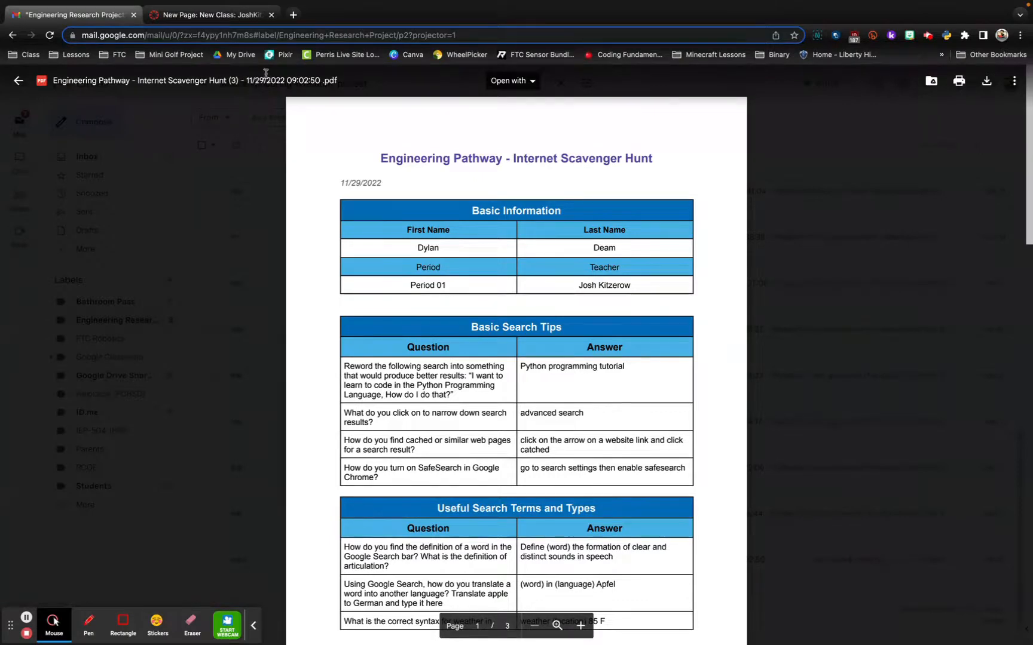
Open Google Drive in a new browser tab and list the recent files.
click(293, 14)
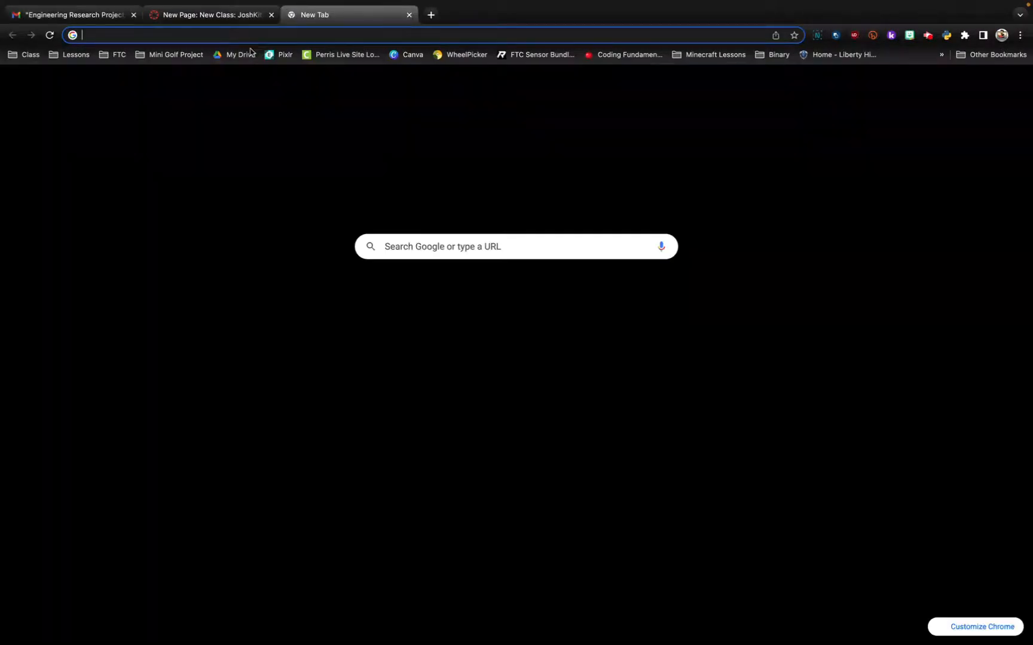
click(241, 55)
click(48, 17)
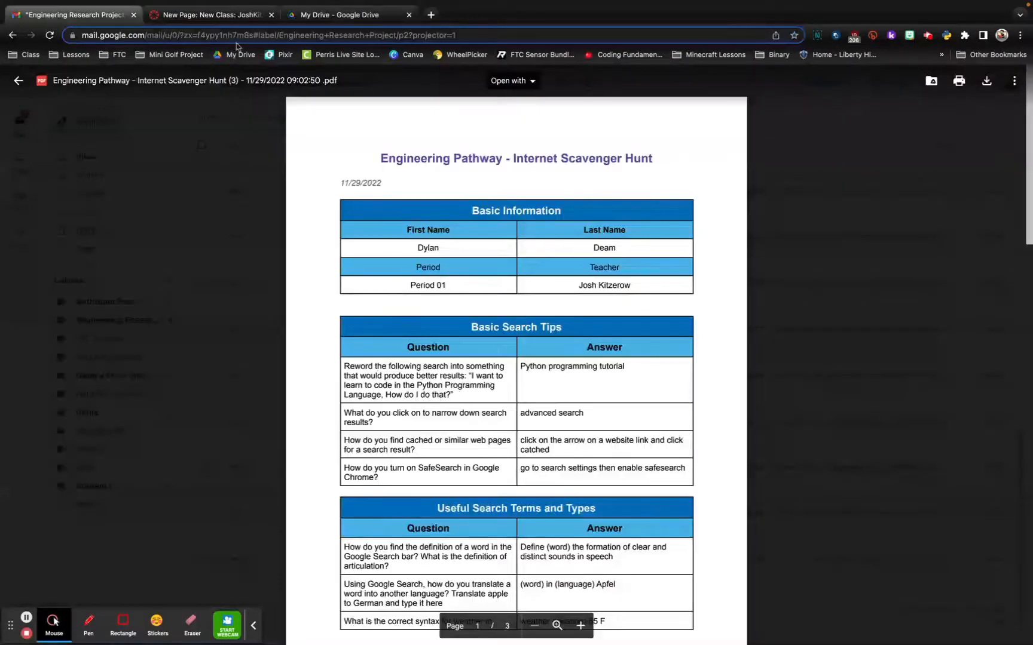
click(362, 18)
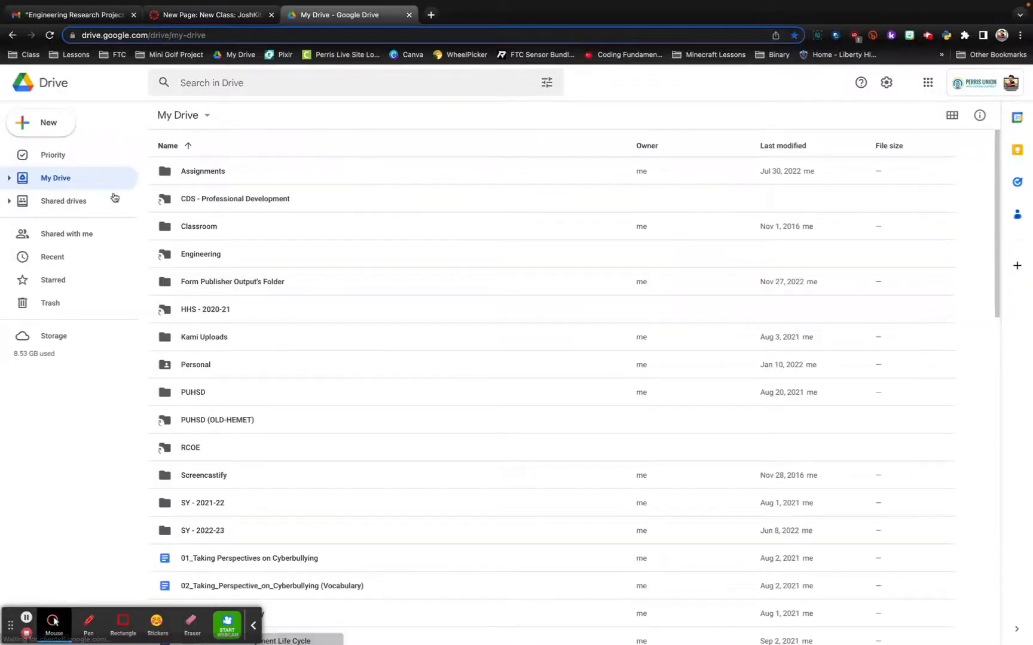
click(39, 259)
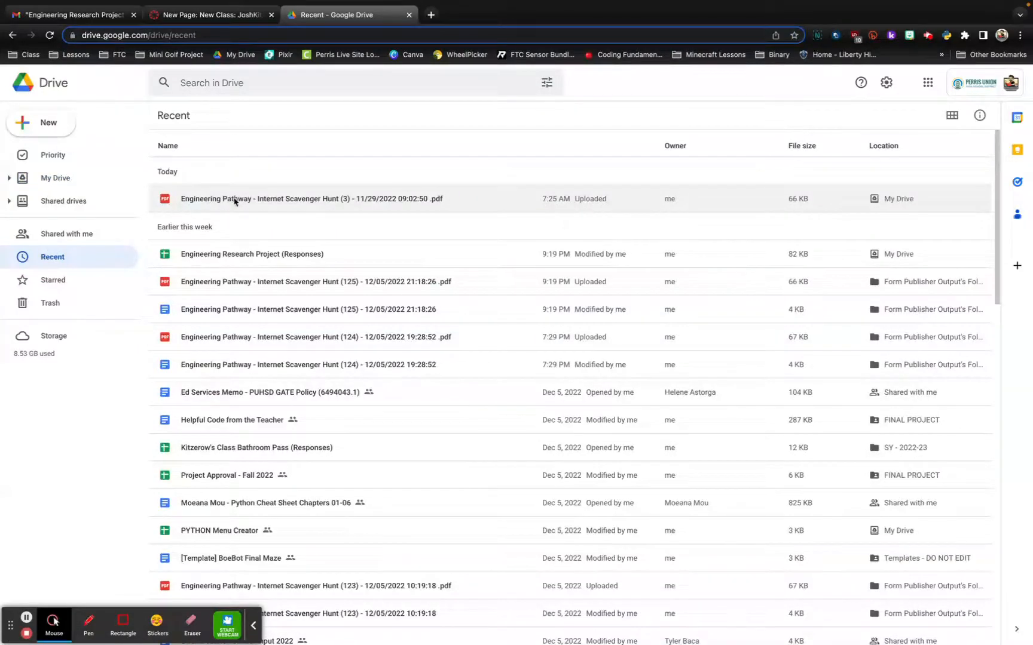
Set the general access of the Internet Scavenger Hunt (3) PDF to Anyone with the link.
right_click(234, 201)
click(281, 264)
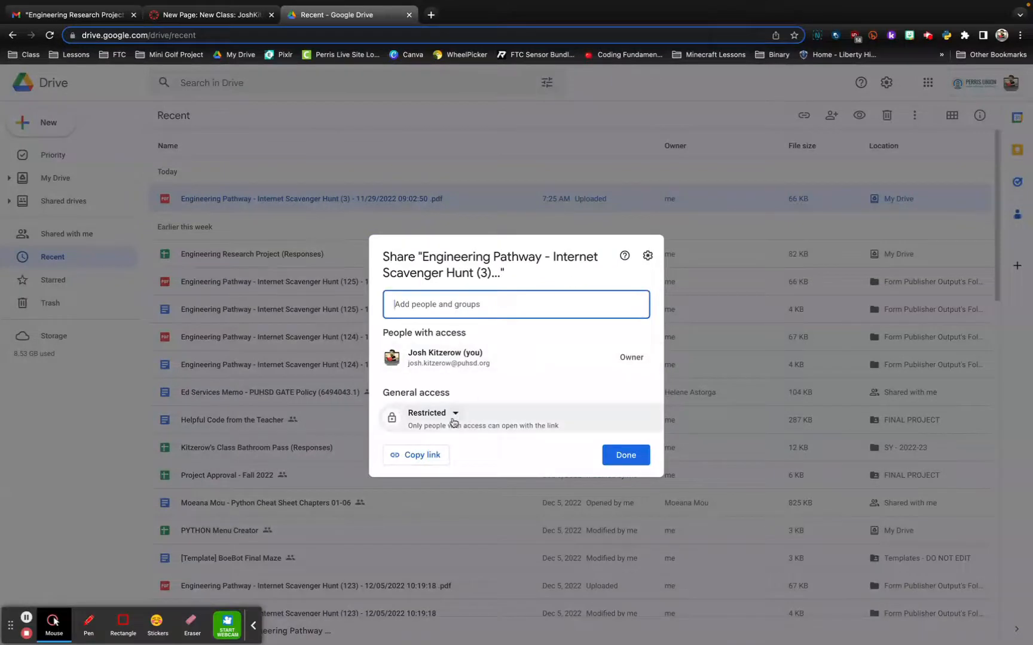
click(458, 413)
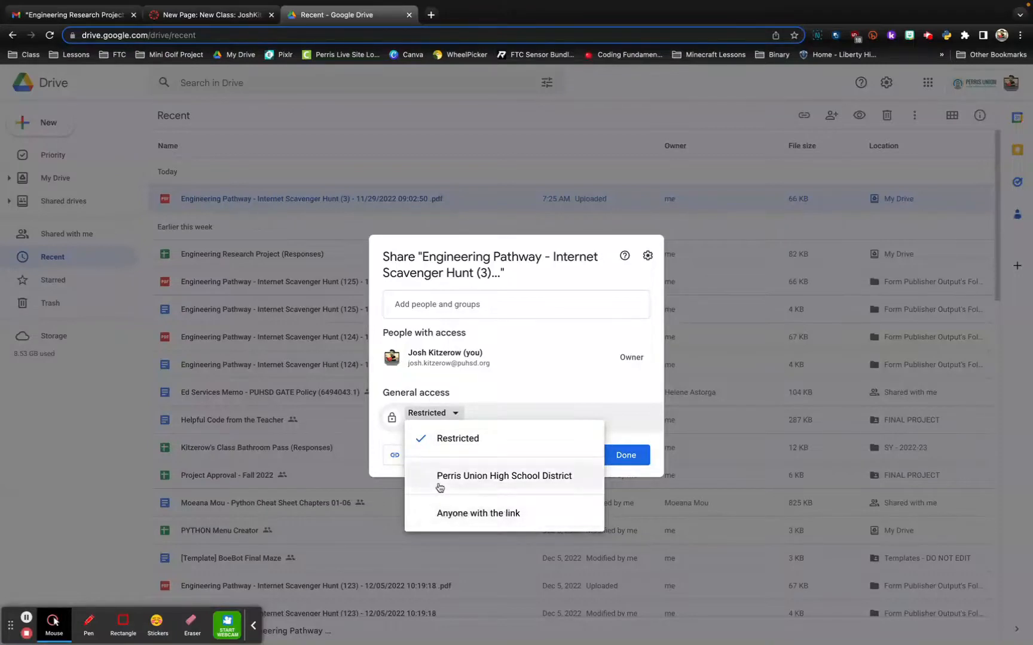
click(453, 515)
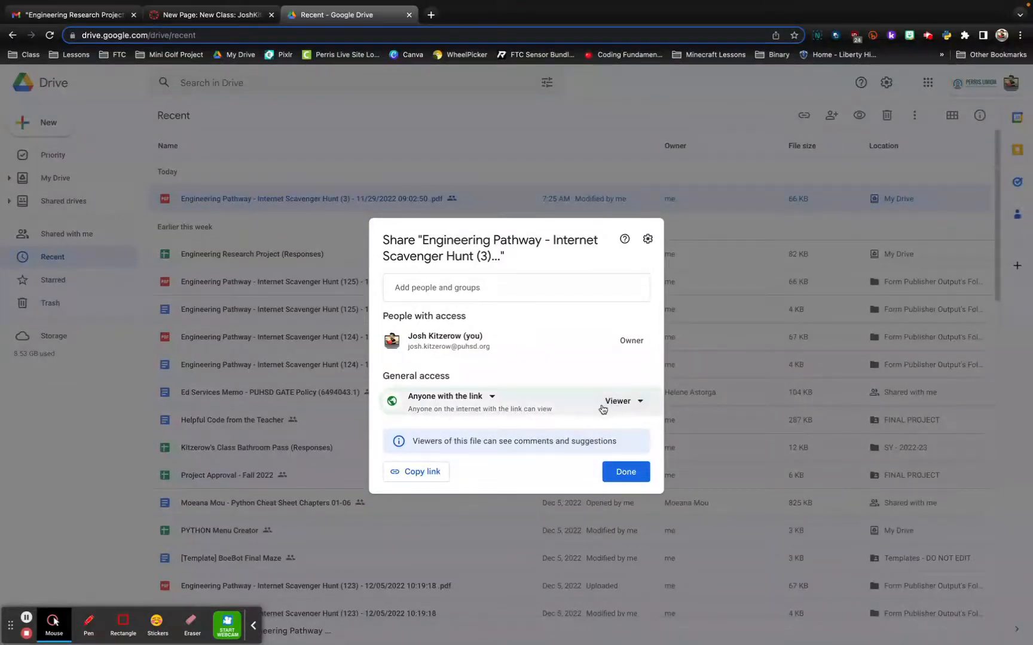
click(619, 473)
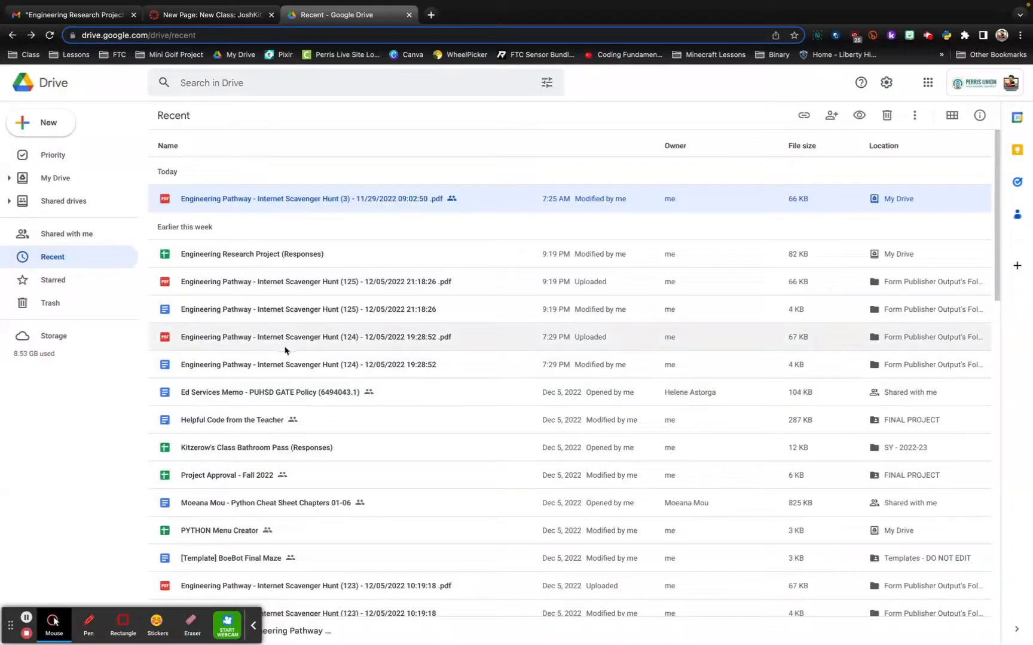
Open the Internet Scavenger Hunt (3) PDF in a new window and copy its HTML embed code.
double_click(259, 199)
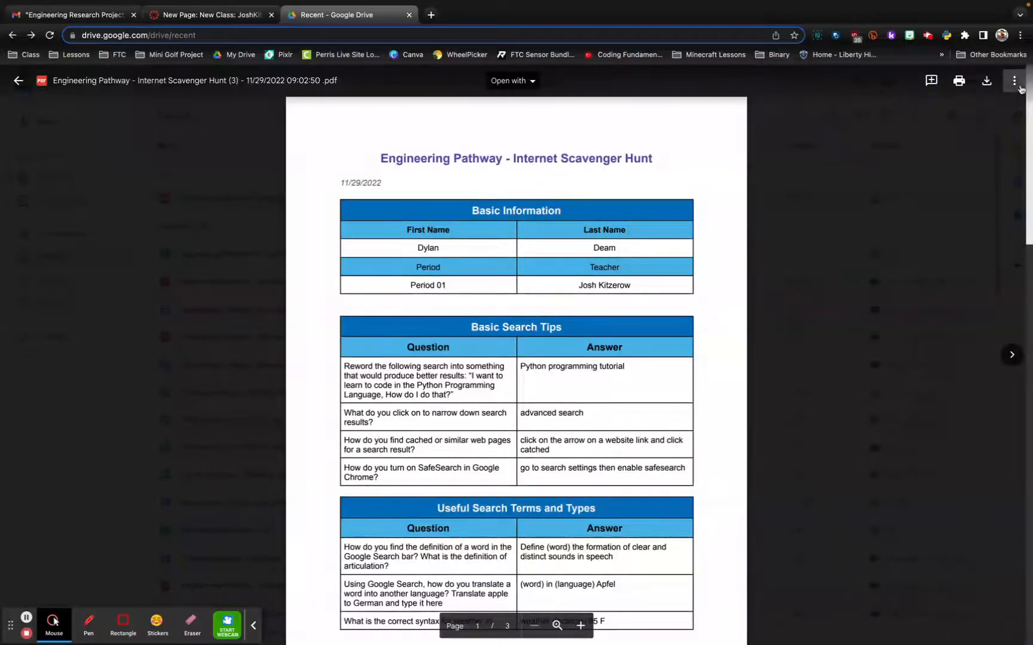
click(1014, 82)
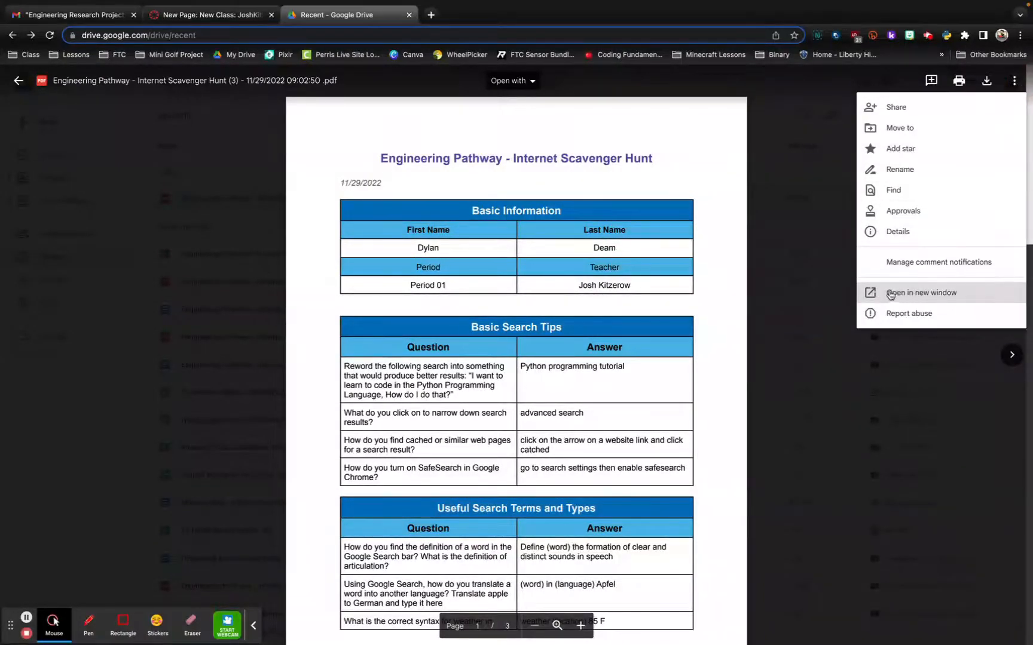
click(892, 295)
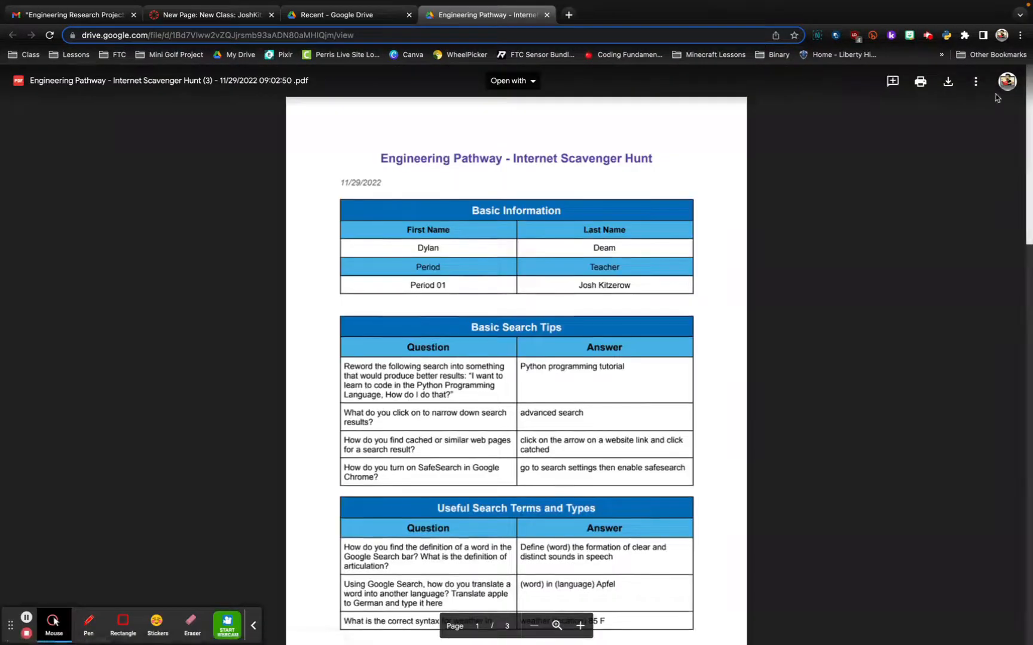
click(975, 81)
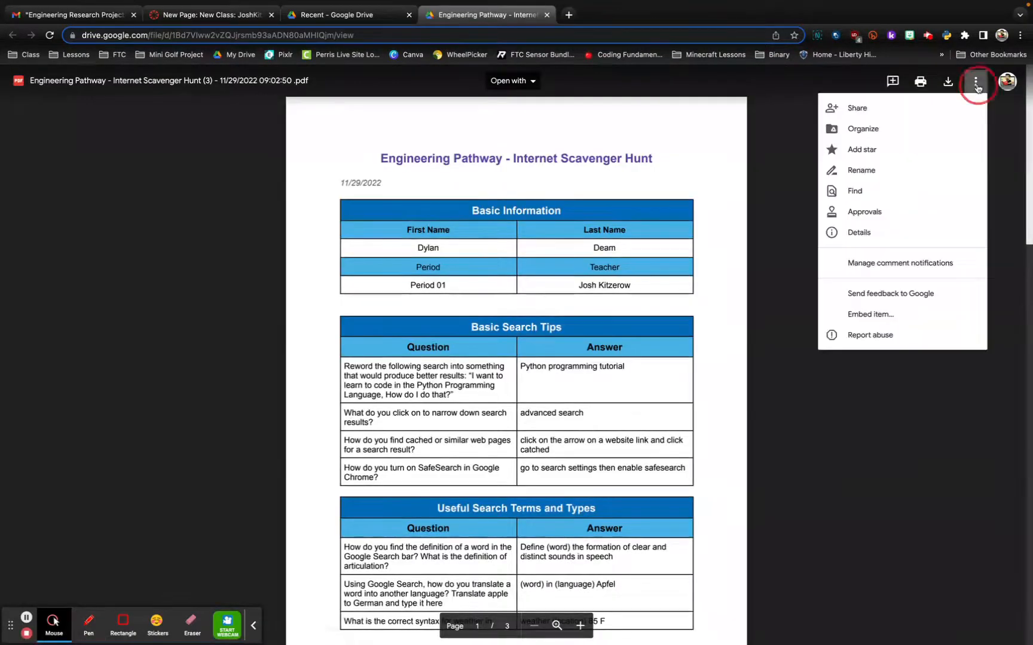
click(862, 315)
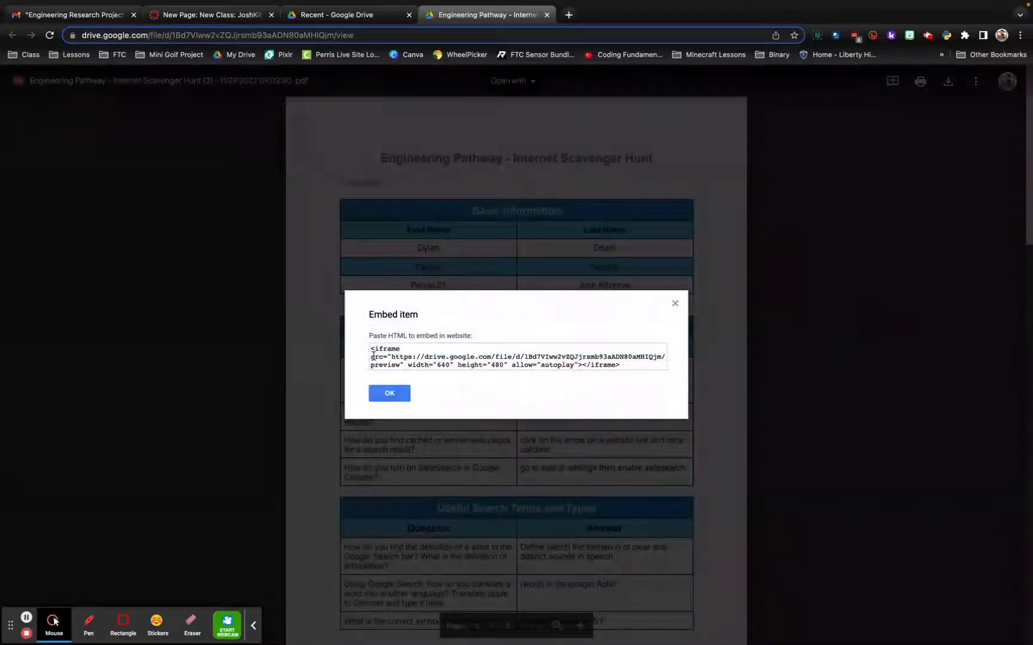
drag(372, 350, 670, 367)
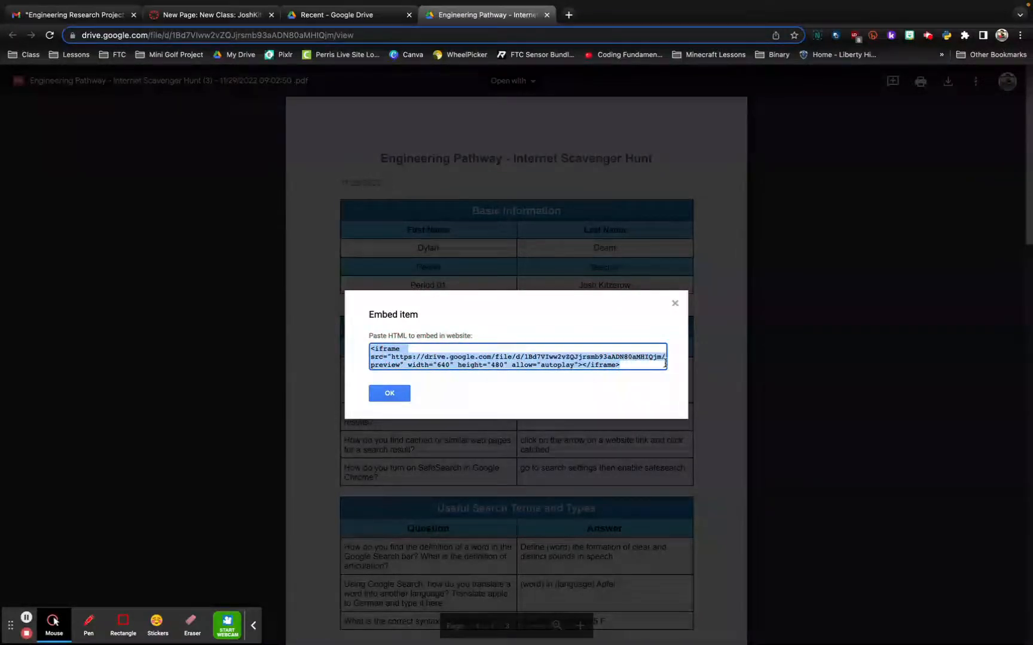
click(390, 394)
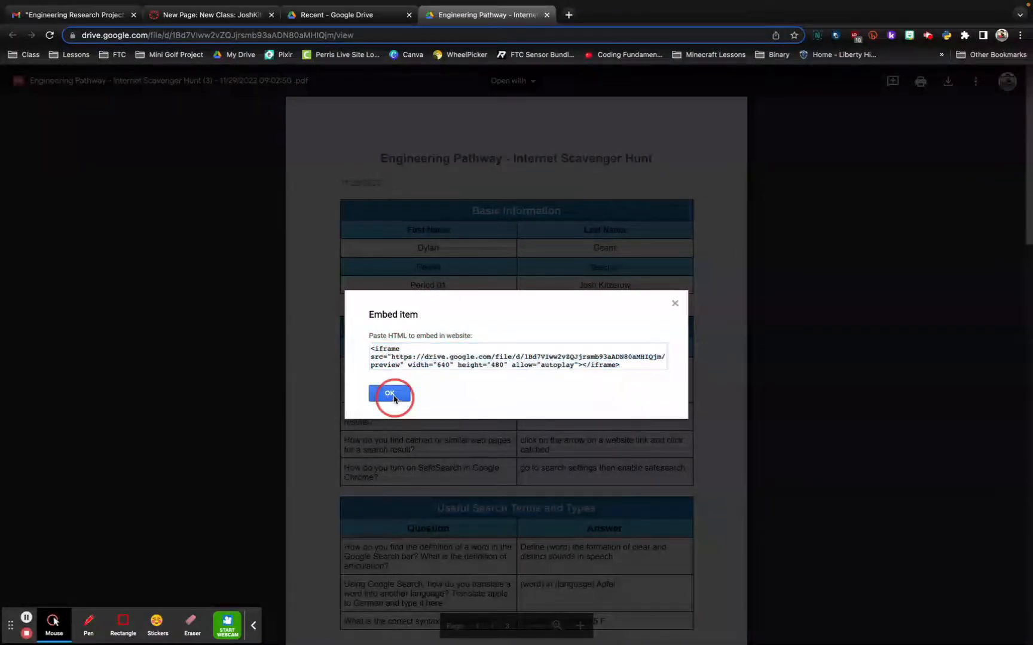
Back in the Canvas ePortfolio, paste the iframe code into the Research Project page's HTML/Embedded Content block and save the page.
click(187, 13)
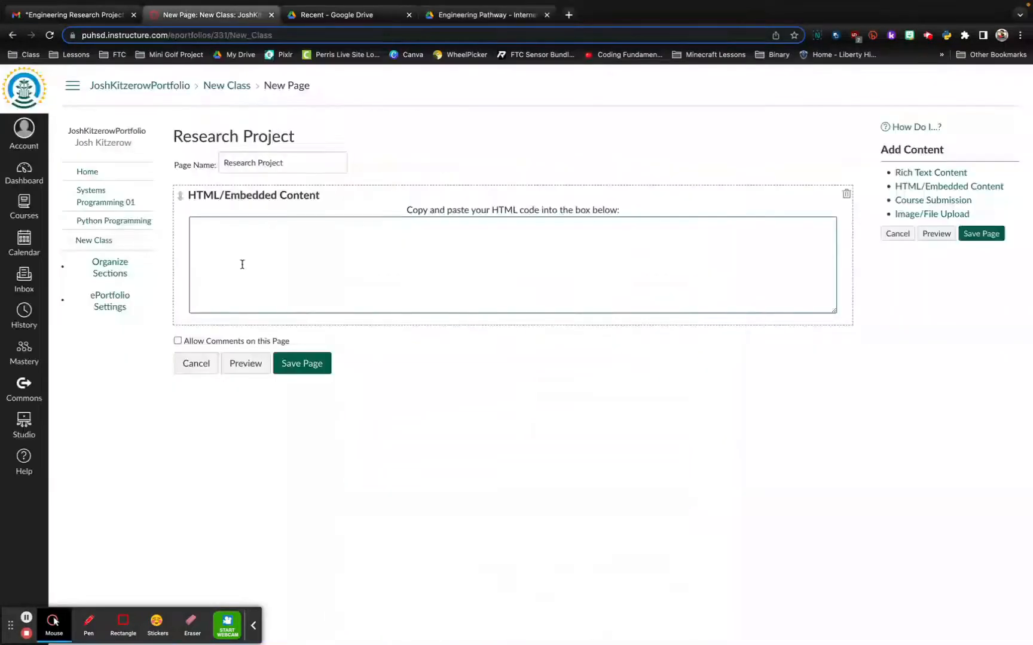
click(217, 230)
text(<iframe src="https://drive.google.com/file/d/1Bd7VIww2vZQJjrsmb93aADN80aMHIQjm/preview" width="640" height="480" allow="autoplay"></iframe>)
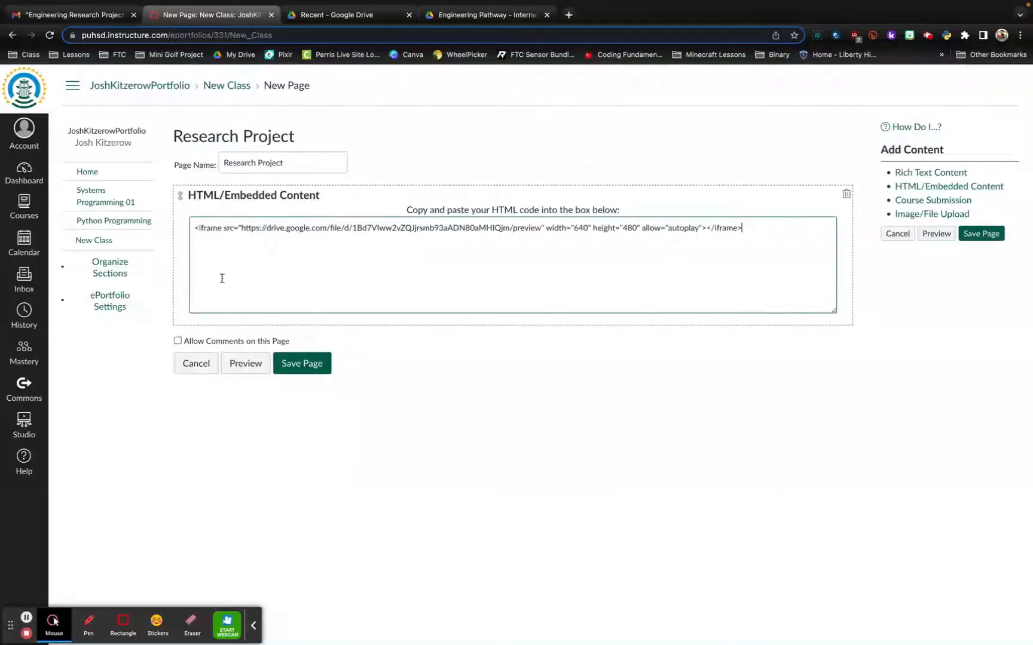
drag(545, 229, 638, 229)
click(583, 246)
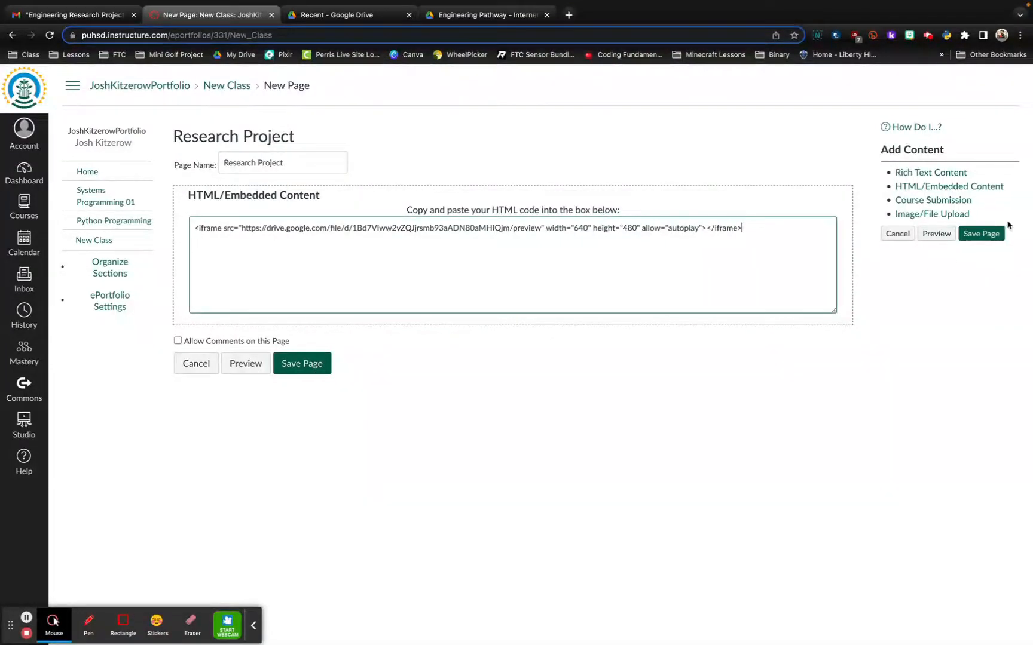
click(302, 363)
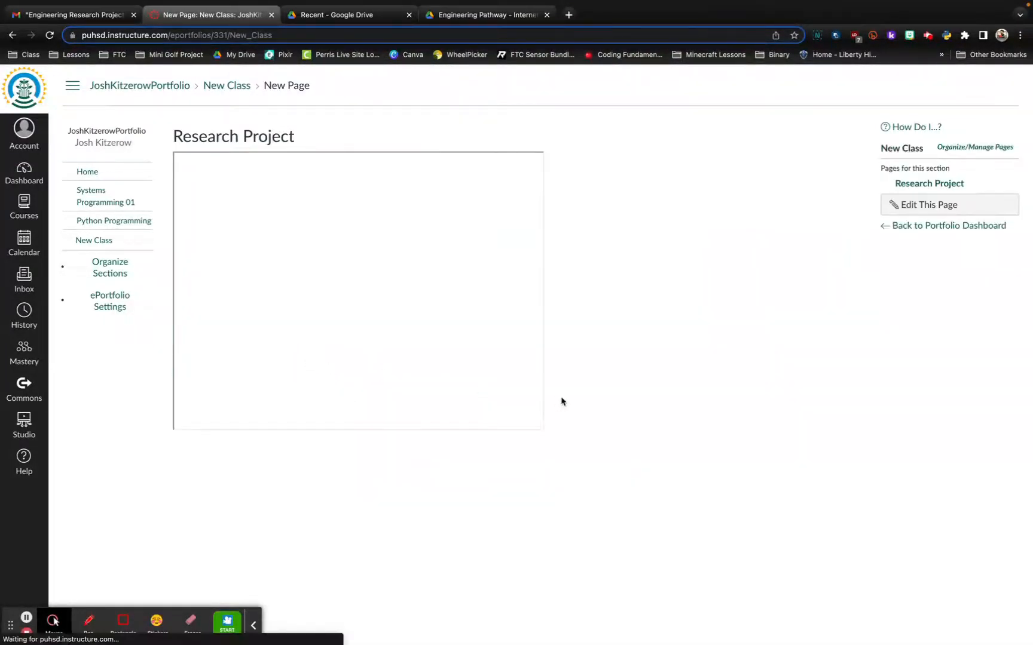
scroll(399, 292, down, 10)
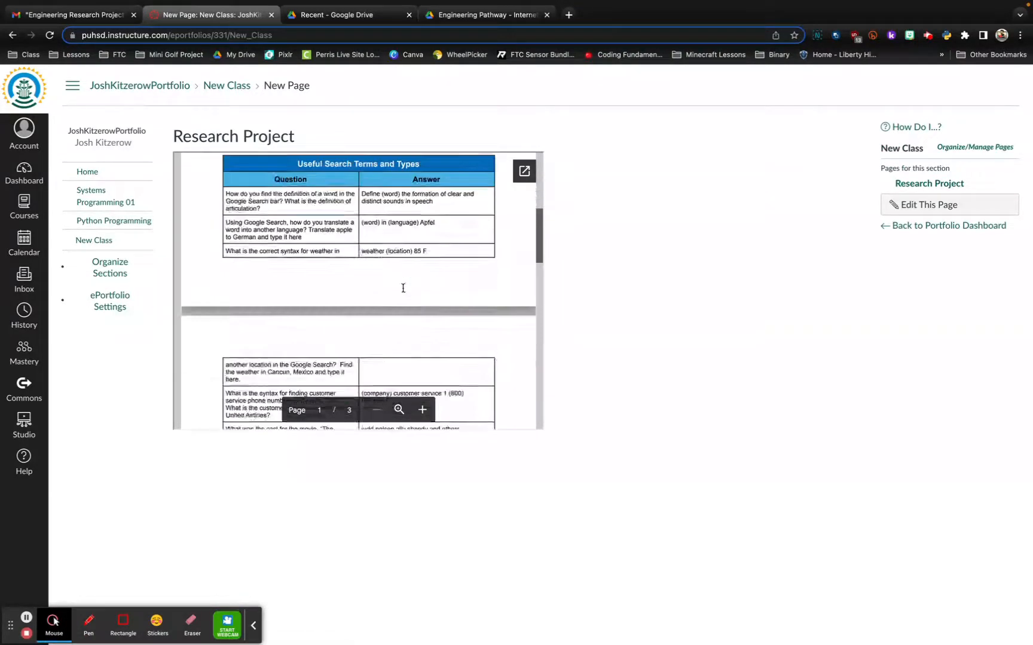
scroll(404, 289, up, 10)
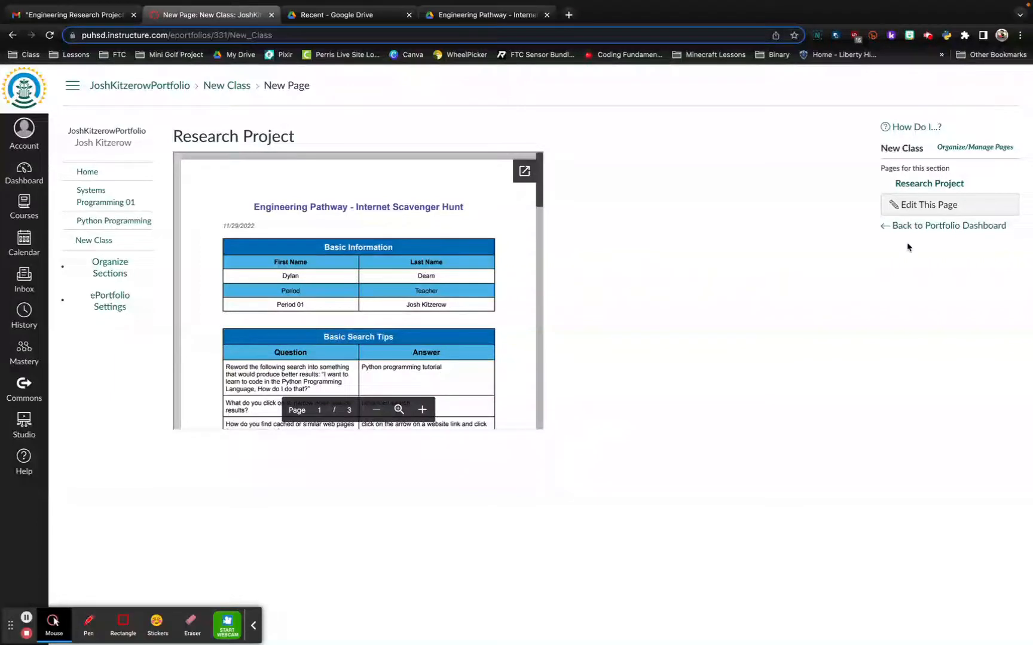
Edit the Research Project page's iframe code to width 800 and height 600, and save the page.
click(911, 204)
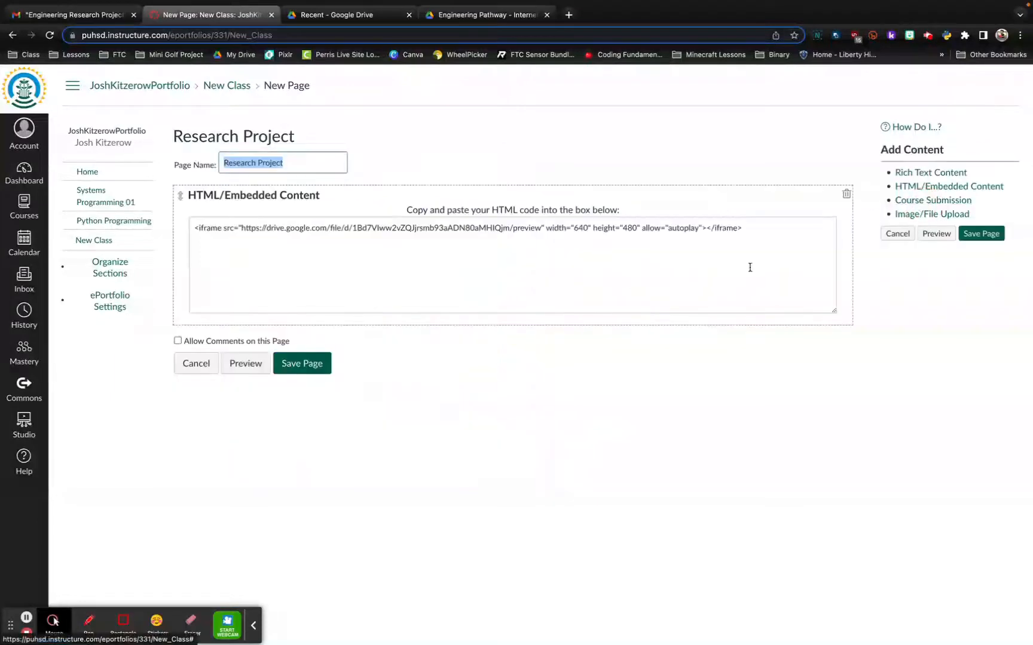
double_click(584, 228)
text(800)
double_click(633, 229)
text(600)
click(931, 315)
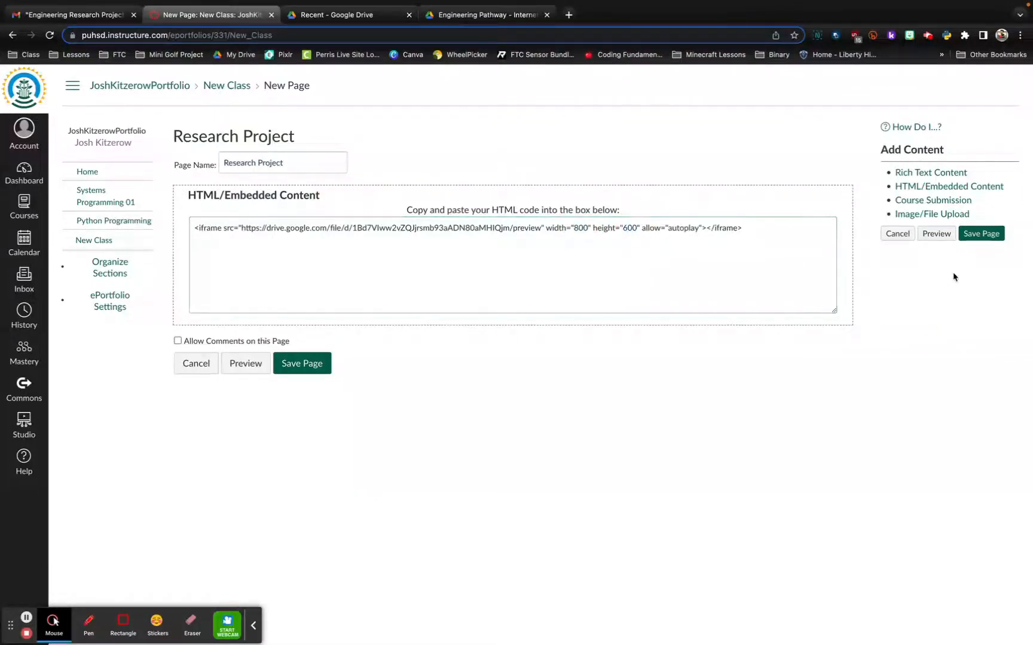
click(980, 234)
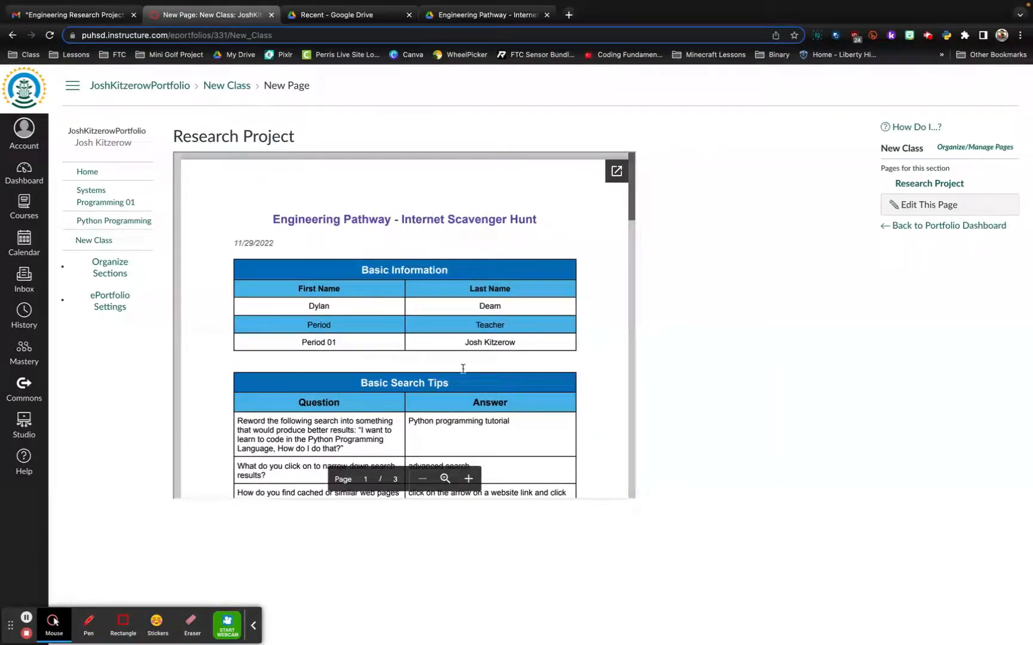
Examine the pages of the embedded scavenger hunt PDF on the Research Project page.
scroll(574, 399, down, 10)
scroll(580, 339, up, 8)
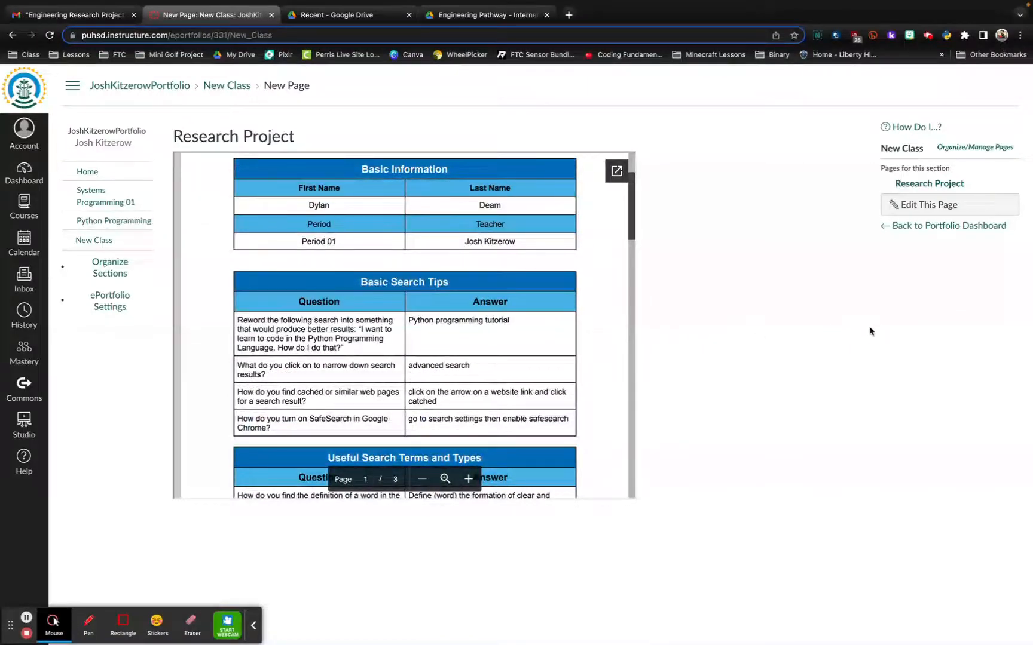
scroll(465, 344, down, 15)
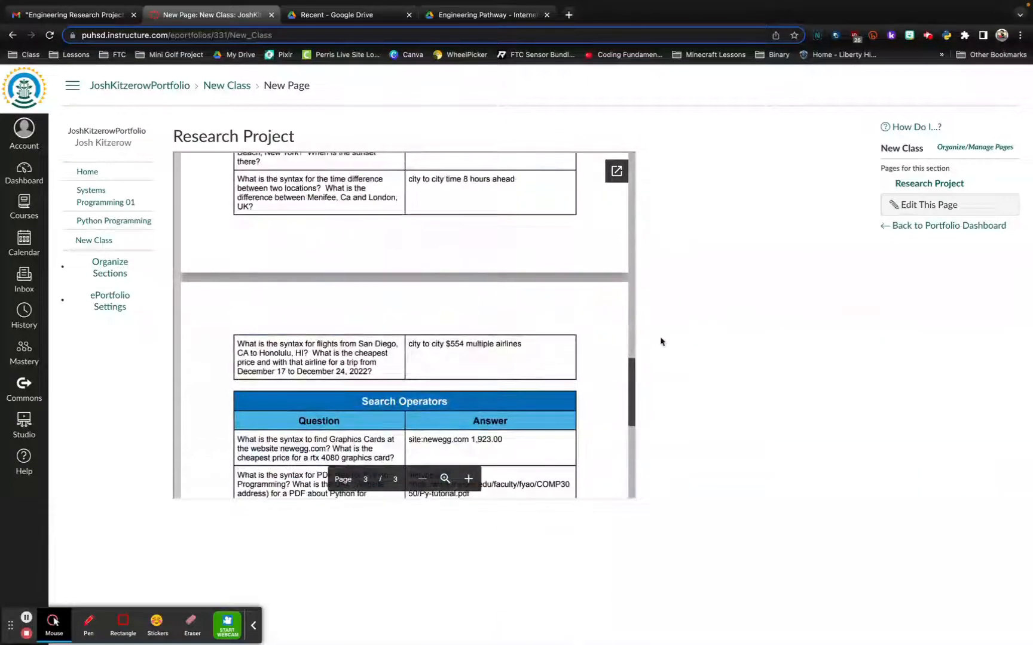
scroll(528, 344, up, 15)
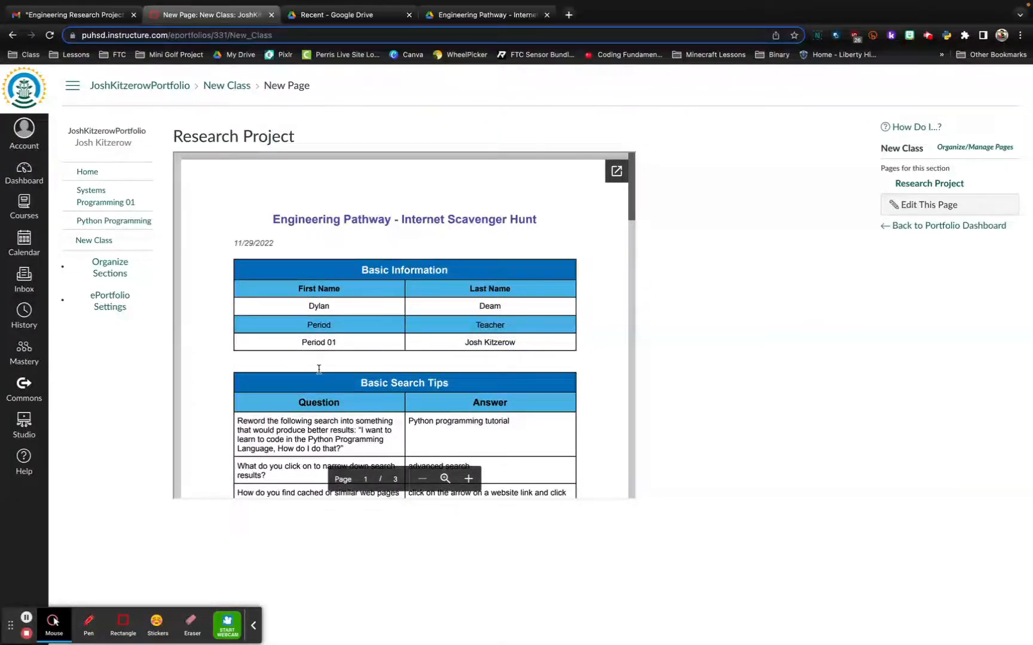
scroll(335, 370, down, 15)
scroll(359, 373, up, 5)
scroll(382, 373, down, 4)
scroll(390, 374, down, 3)
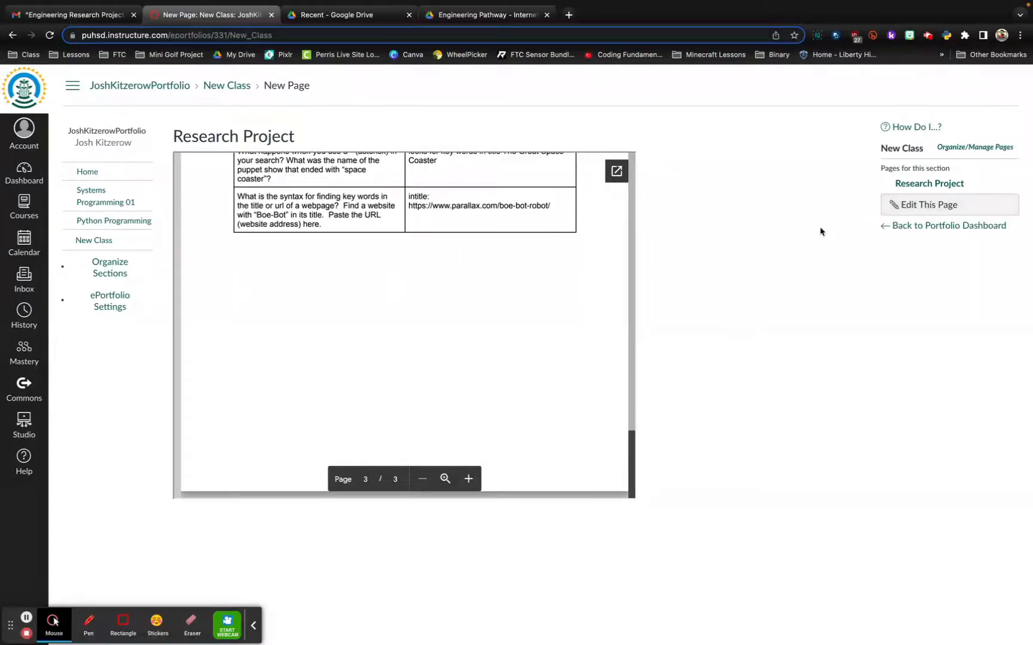
Reopen the Research Project page for editing, then review the scavenger hunt PDF's embed code in Google Drive.
click(926, 203)
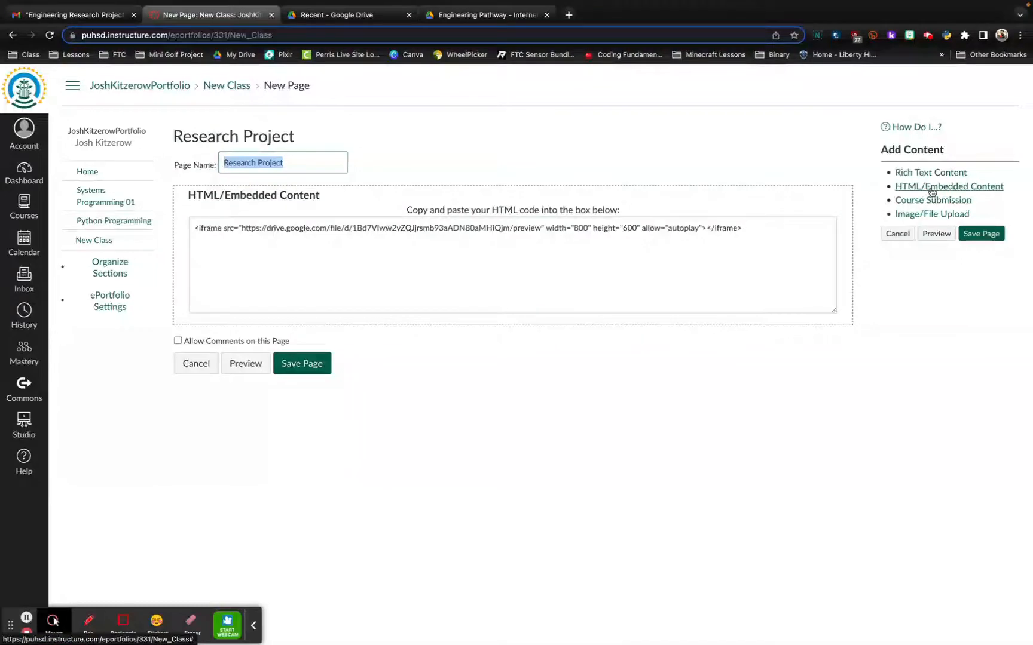
click(67, 13)
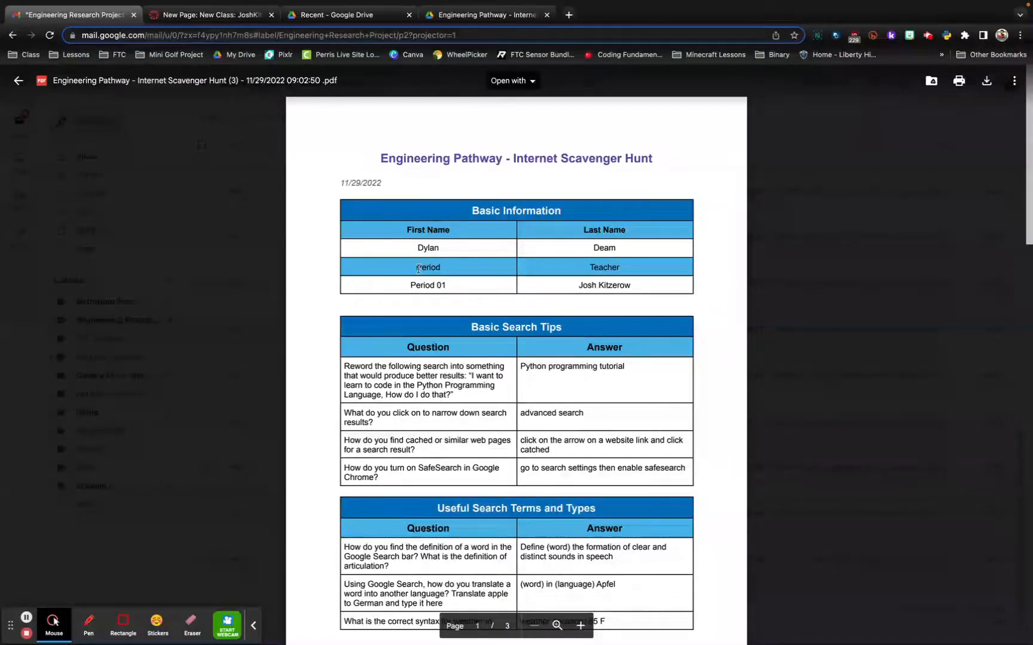
click(335, 17)
click(458, 16)
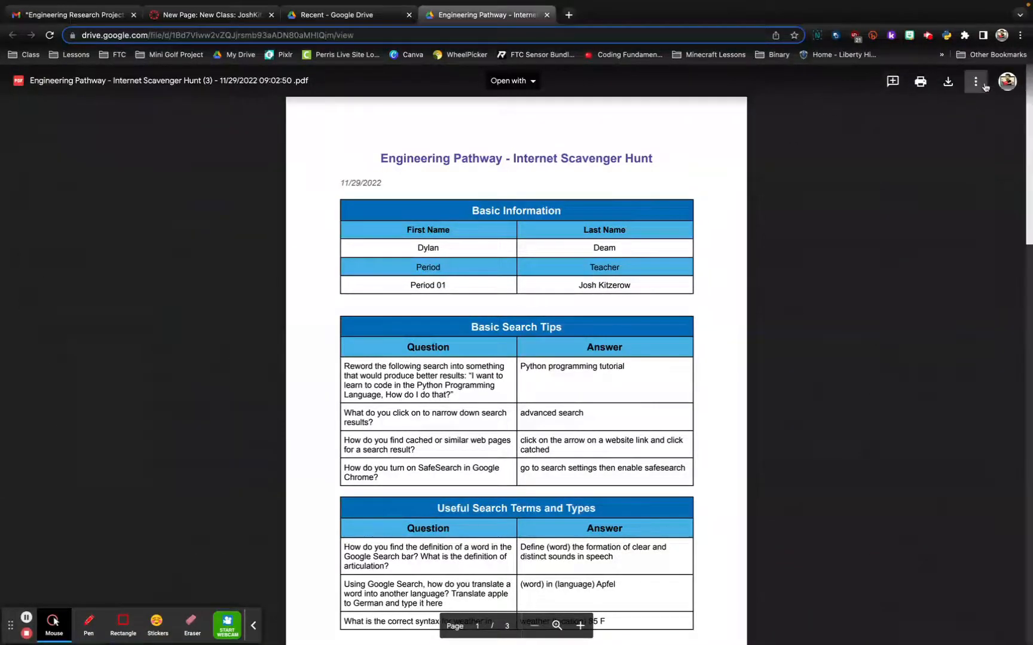
click(977, 84)
click(867, 308)
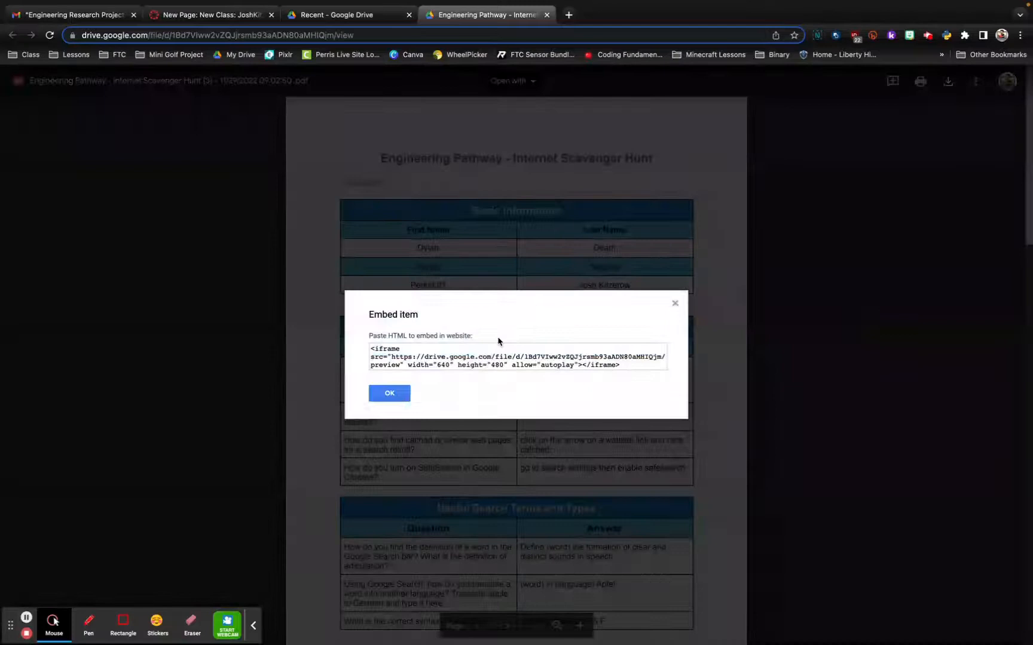
click(389, 396)
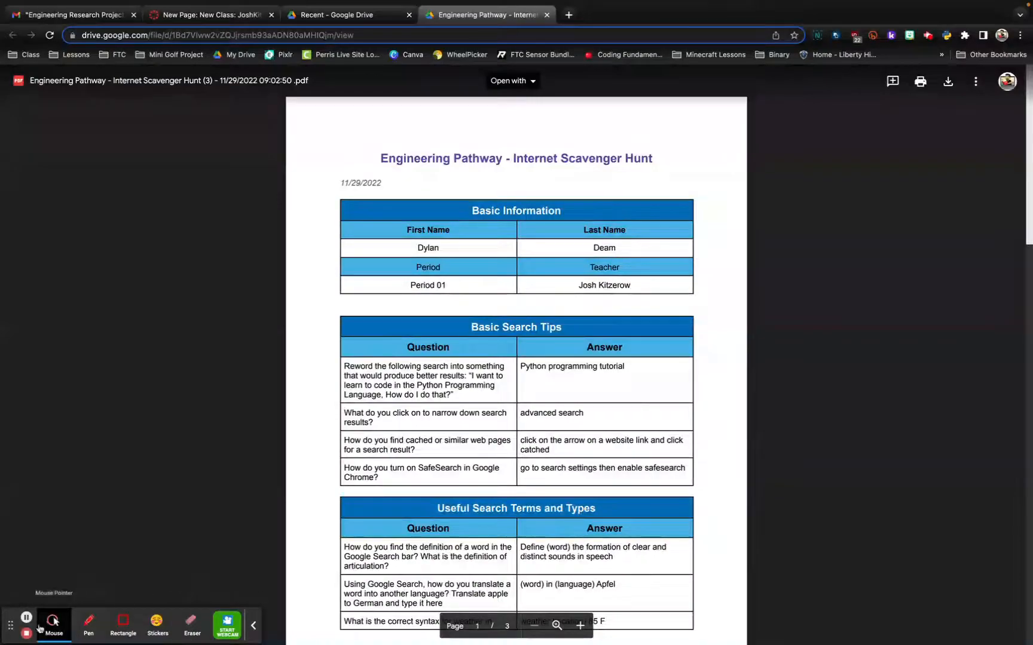